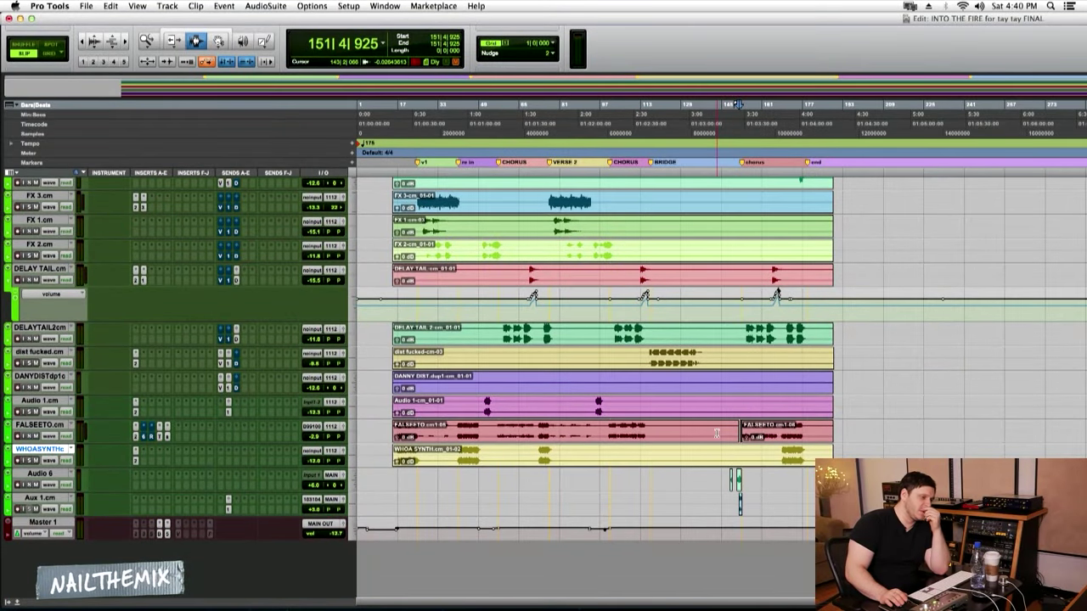
Zoom in on the DELAY TAIL track's delay throw near bar 68 and play it once
scroll(717, 434, "up", 3)
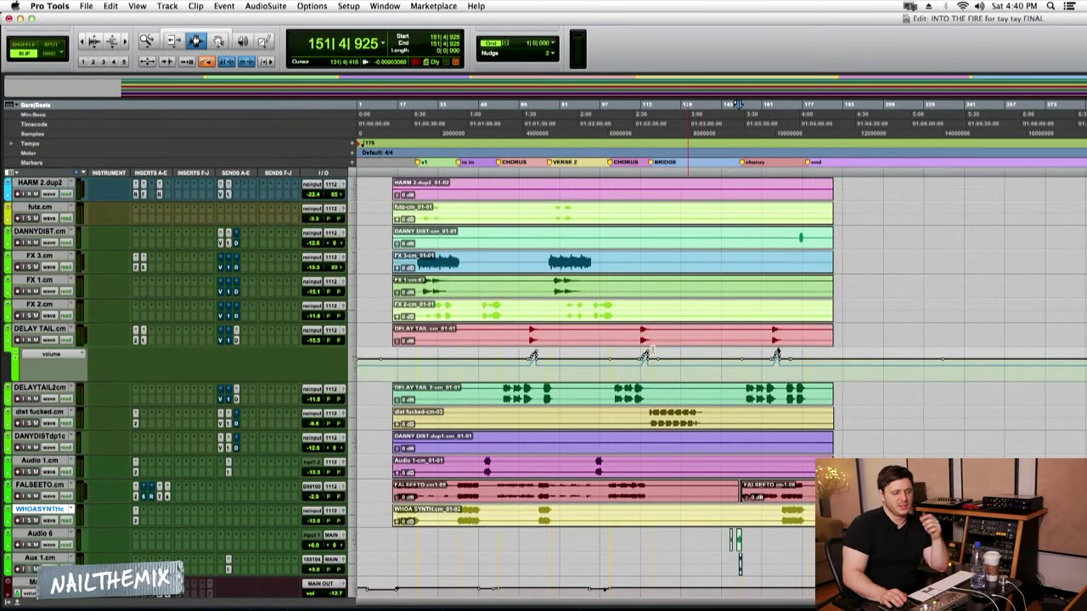
left_click(640, 338)
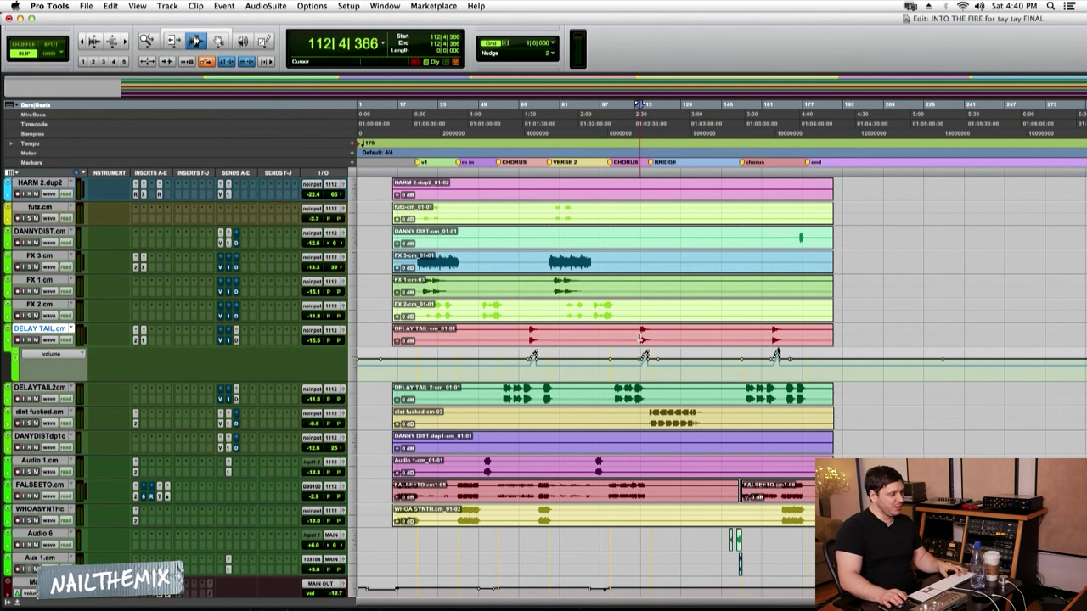
key("period")
key("1")
key("period")
key("space")
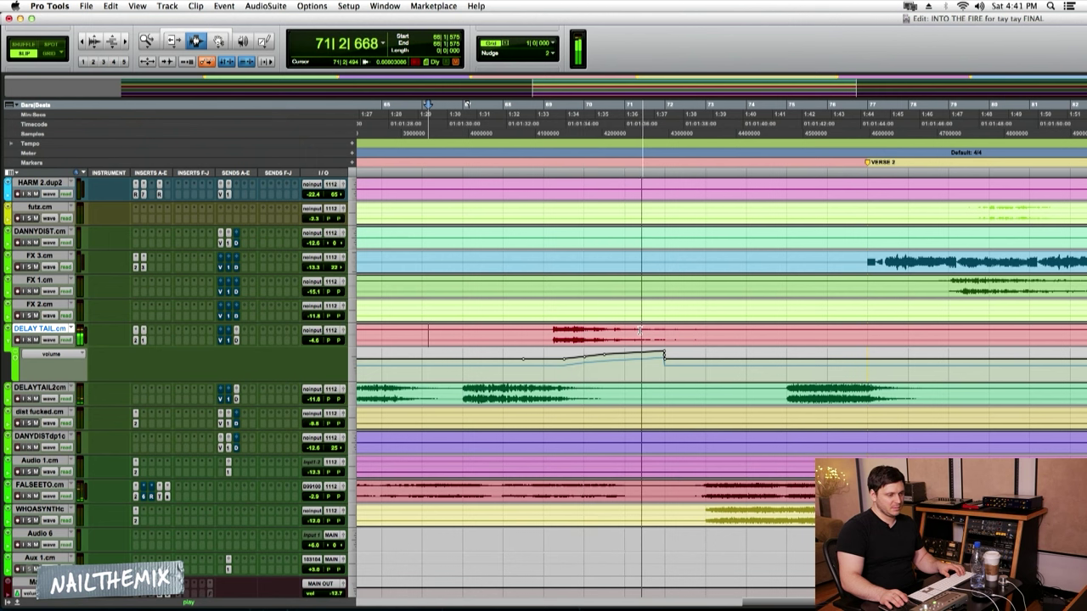
key("space")
Place the play point just before the bar 68 throw and replay it to hear the tail
left_click(526, 339)
left_click(532, 342)
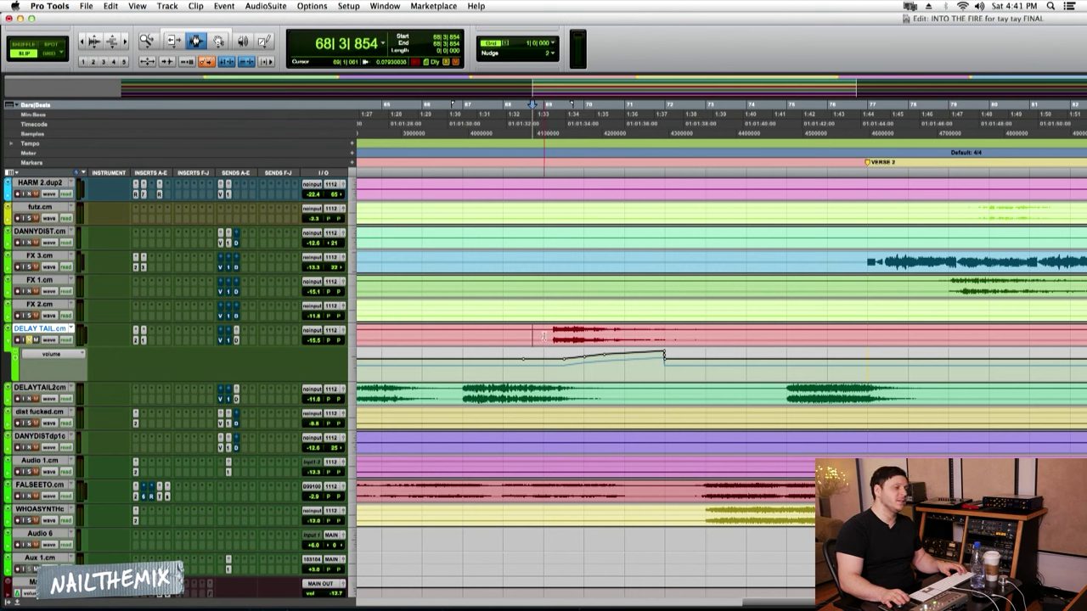
left_click(528, 335)
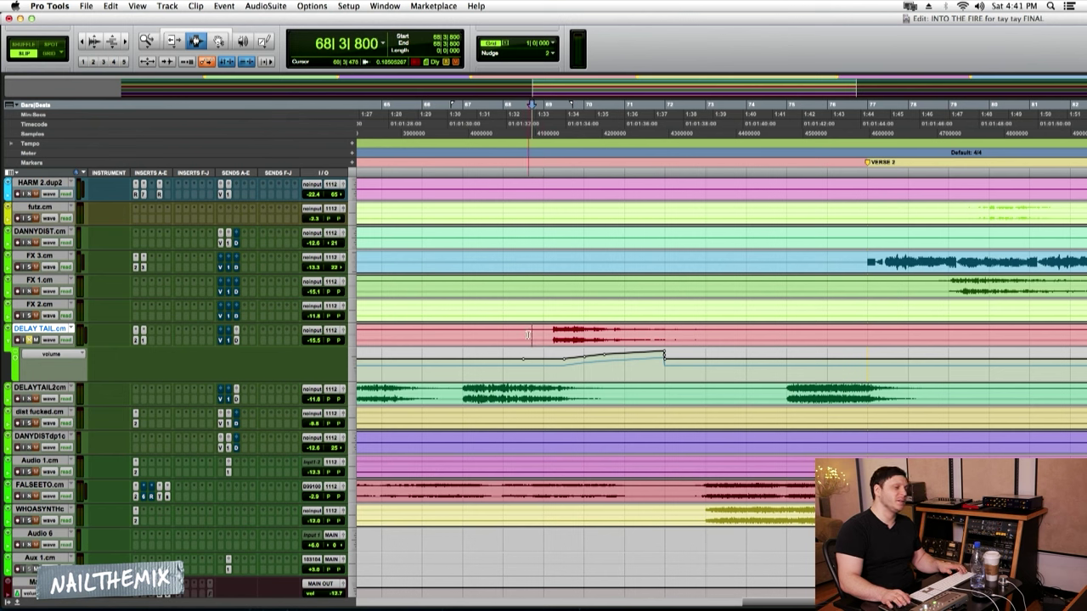
key("space")
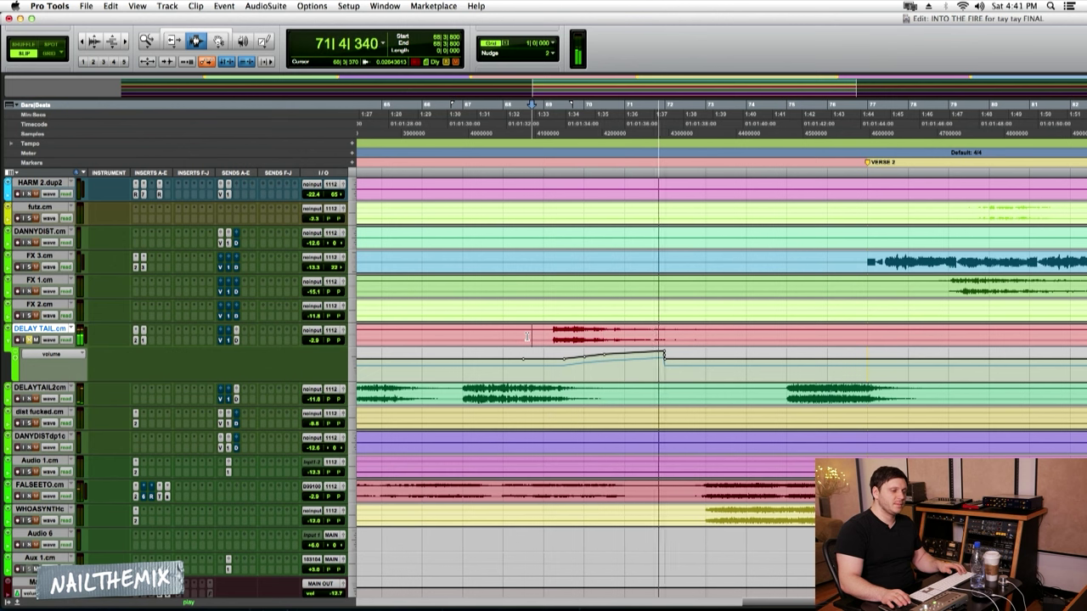
key("space")
left_click(527, 338)
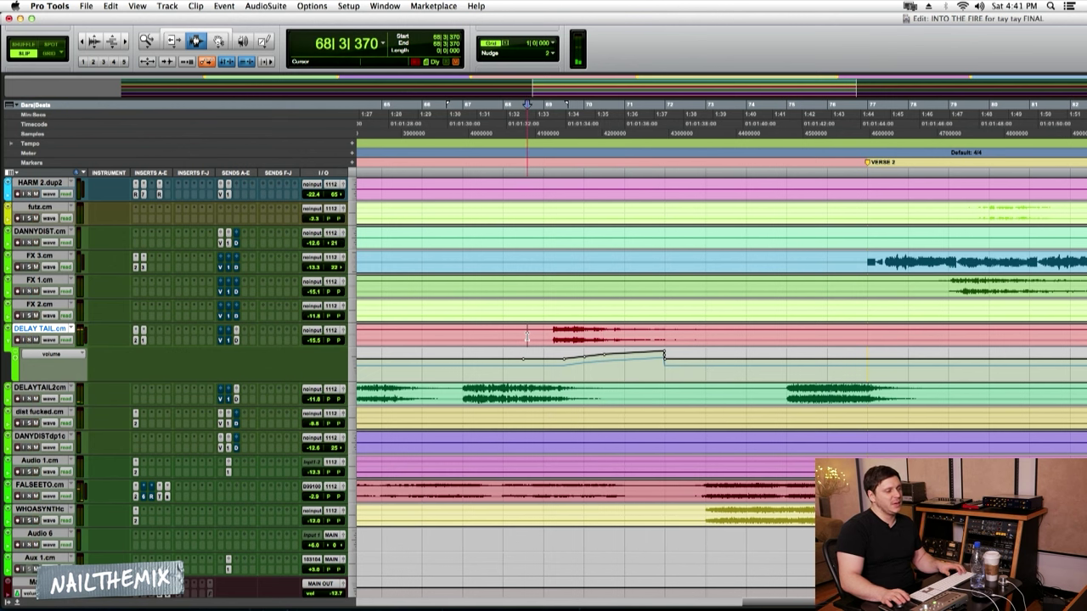
Inspect DELAY TAIL's Pro-Q 2 EQ, then its L1 Limiter on the TAY preset
left_click(136, 339)
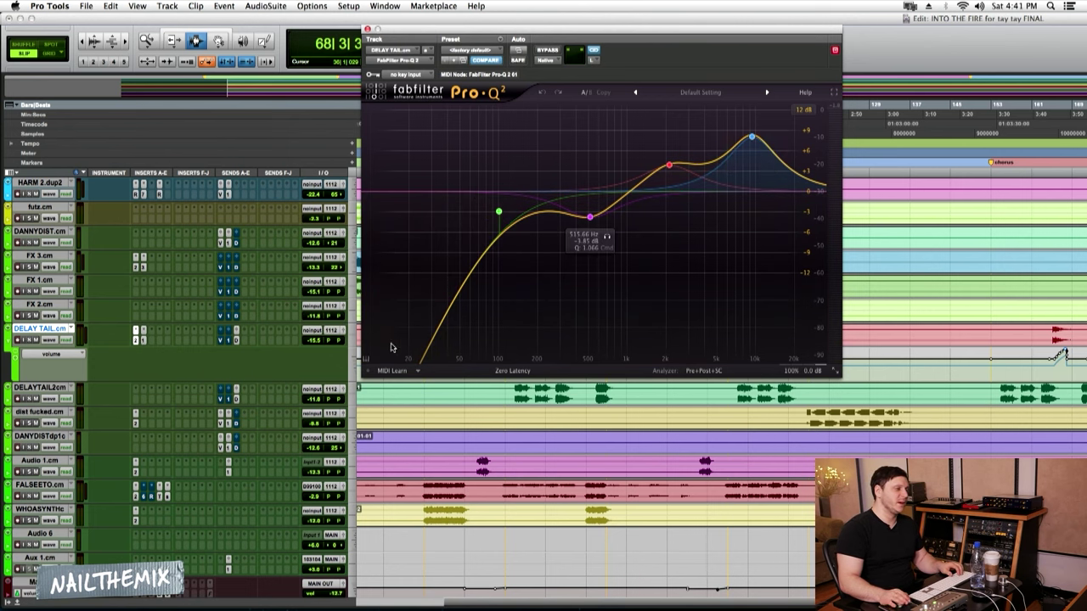
left_click(143, 340)
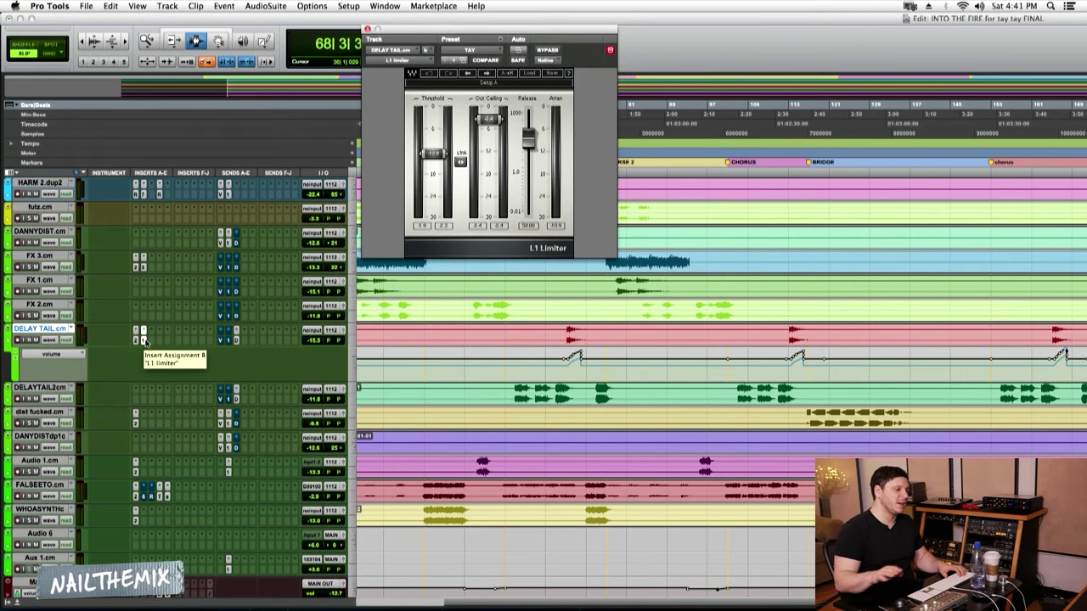
Close the limiter window and play the FX 1 track from near bar 79
left_click(143, 340)
scroll(617, 414, "up", 5)
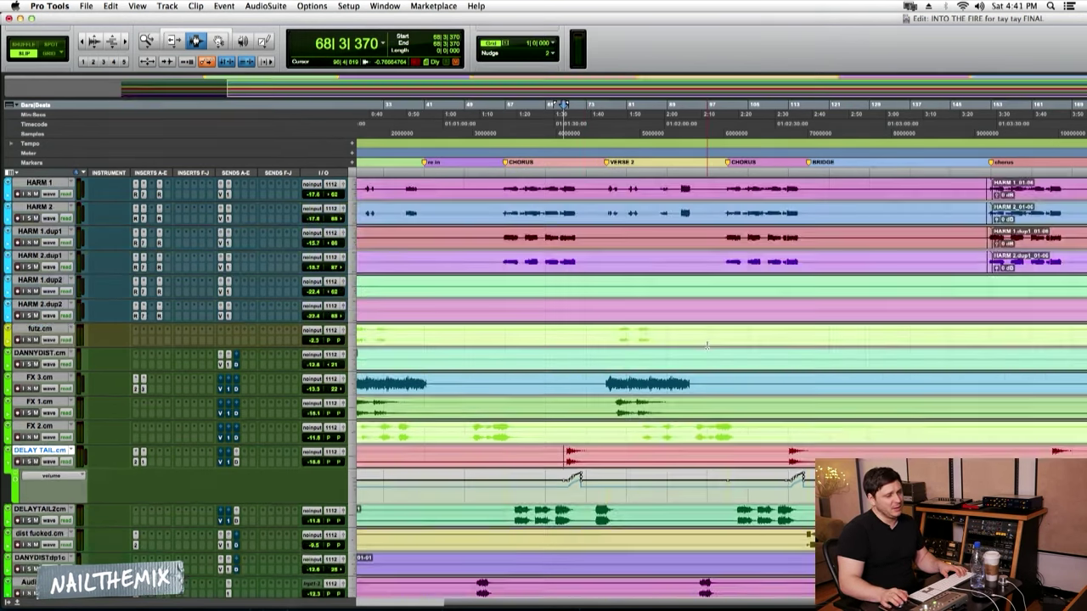
left_click(617, 415)
key("space")
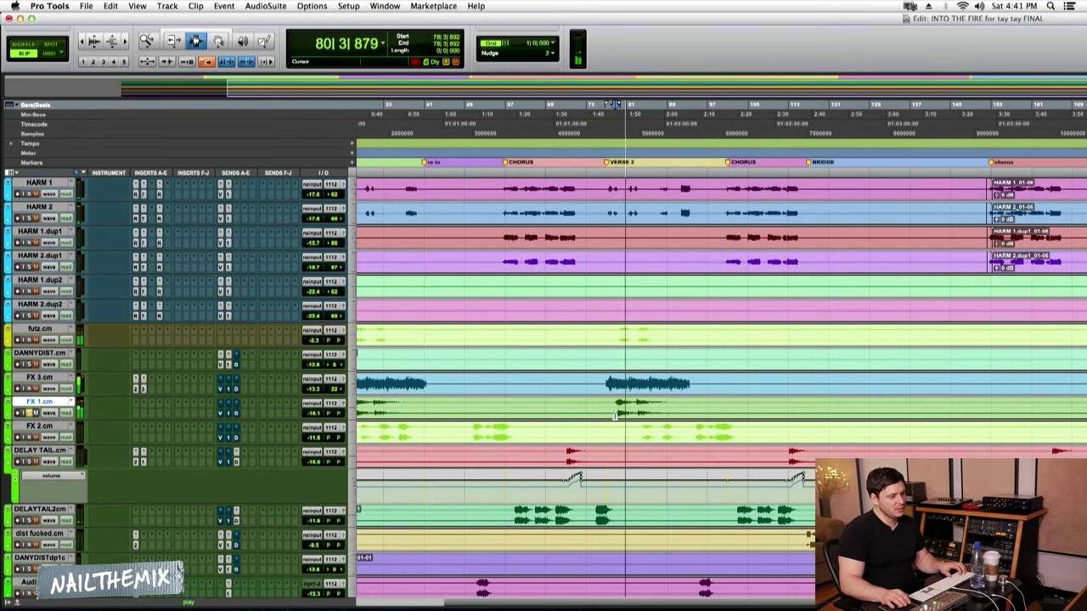
key("space")
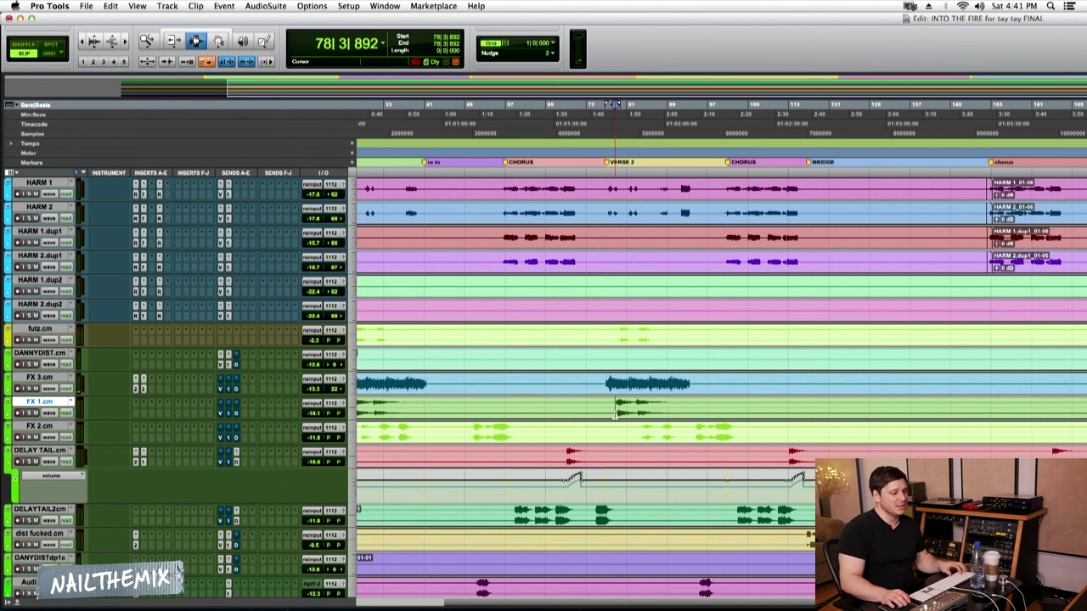
Play the FX 3 track from the start of its FX 3.cm clip near bar 24
scroll(610, 410, "left", 3)
left_click(417, 384)
key("space")
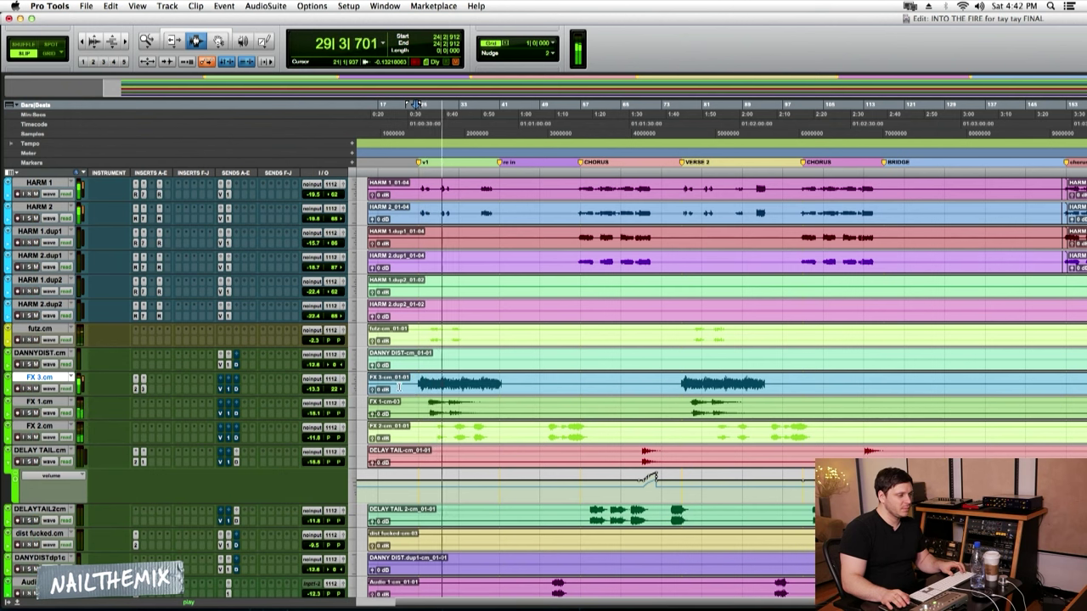
key("space")
key("space")
Inspect FX 3's Pro-Q 2 low-cut near 167.12 Hz, then its CLA-3A at peak reduction 4.41
left_click(136, 379)
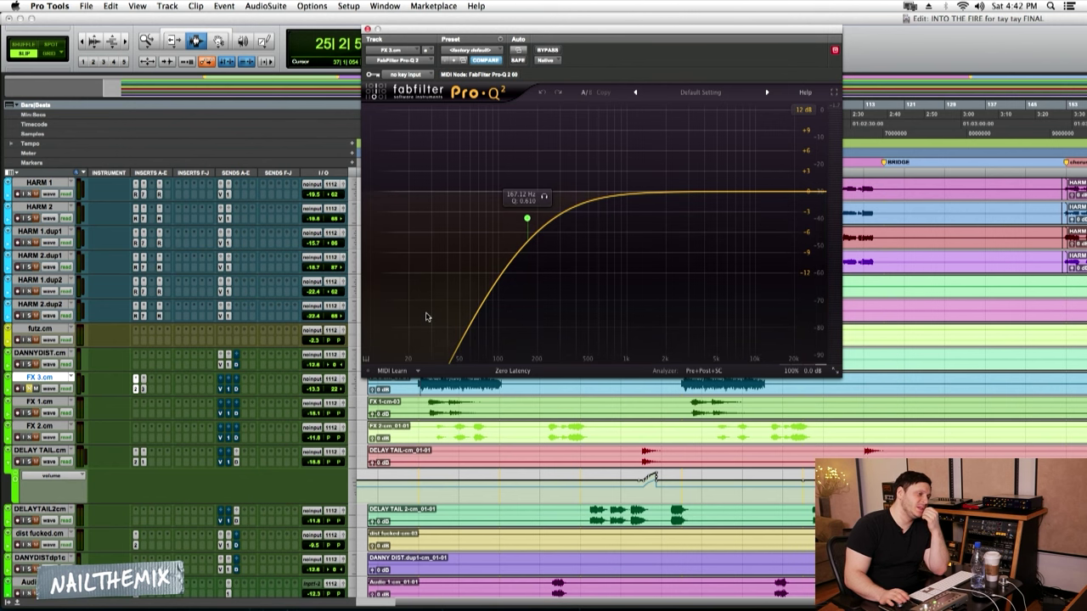
left_click(142, 389)
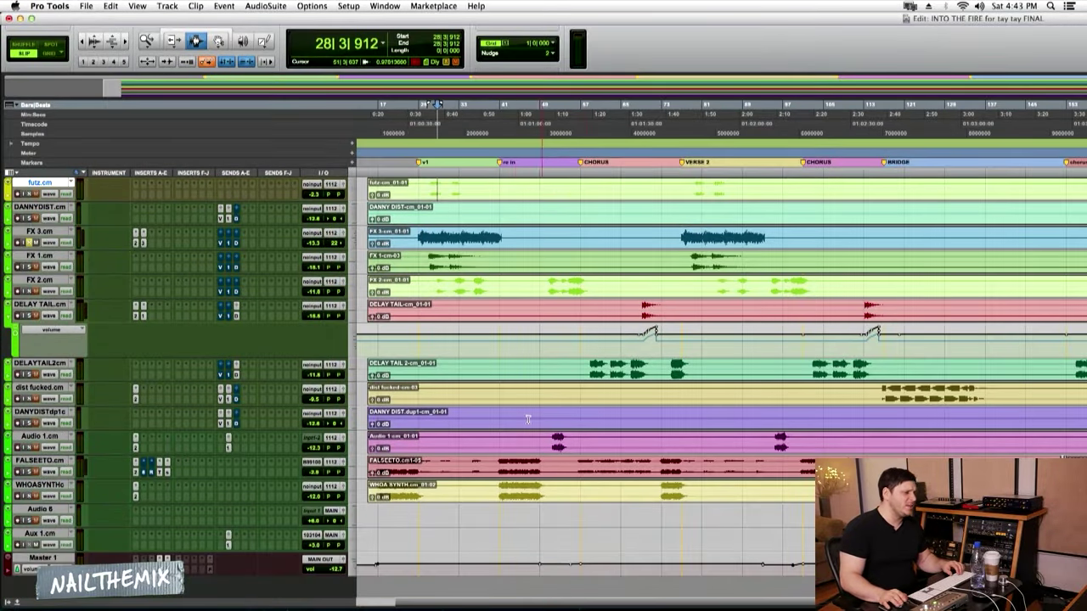
Move the edit point across the FX and DANNYDIST tracks to reach FALSEETO.cm around bar 36
scroll(527, 419, "up", 6)
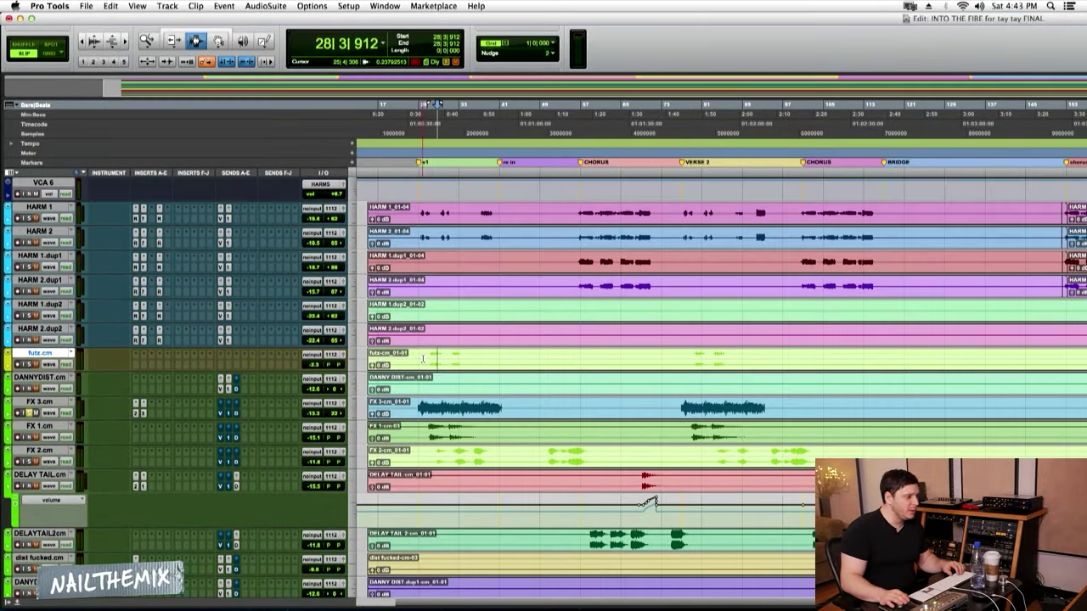
left_click(434, 380)
left_click(435, 380)
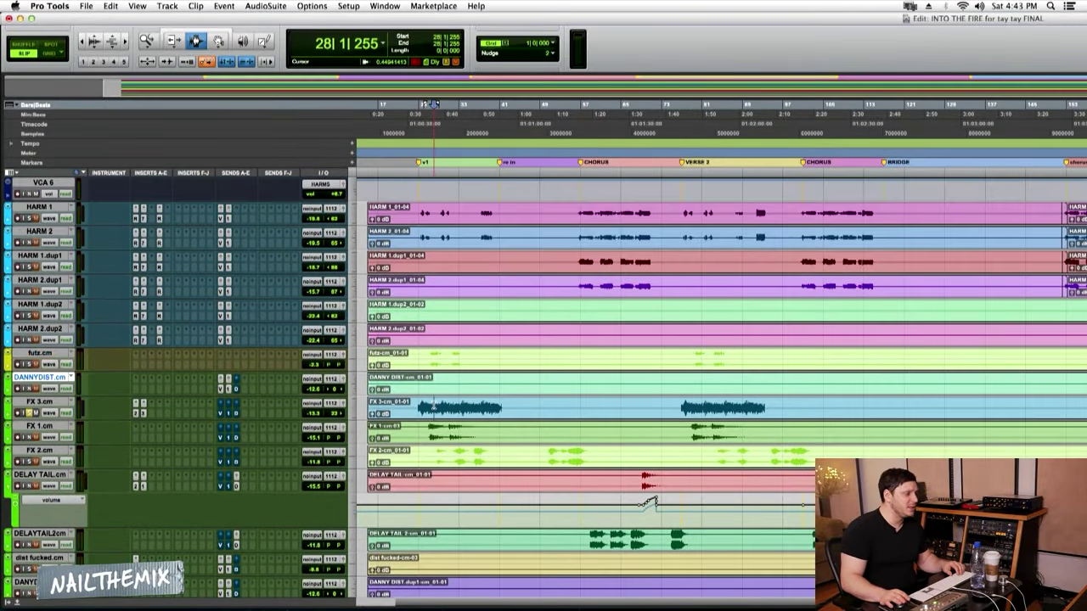
left_click(435, 410)
left_click(436, 409)
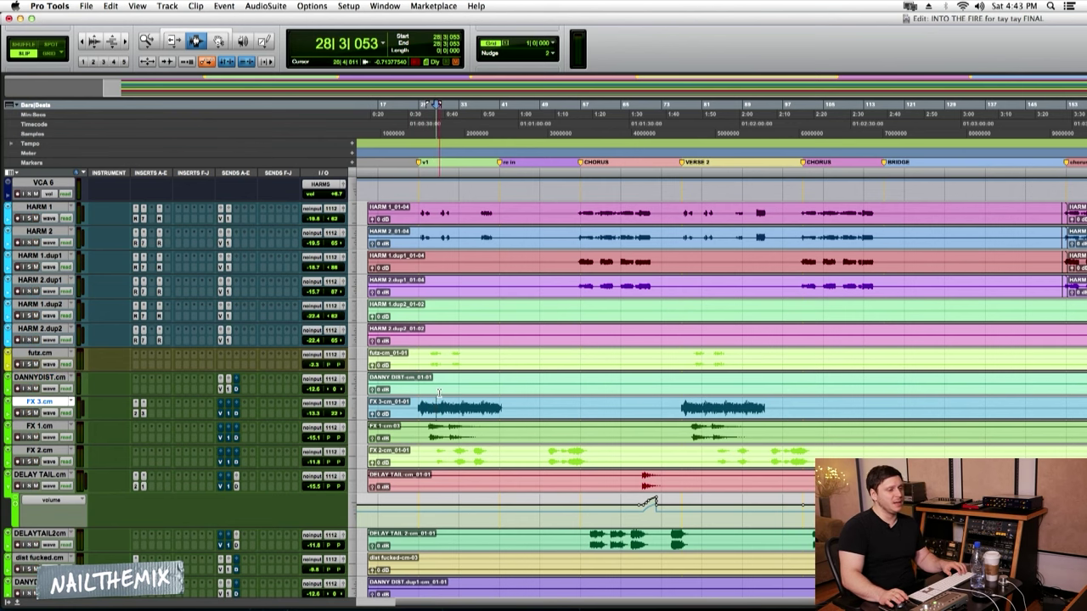
scroll(456, 365, "down", 5)
left_click(433, 310)
left_click(479, 334)
left_click(493, 333)
Solo FALSEETO.cm and play it on its own from bar 41
left_click(499, 491)
key("shift+s")
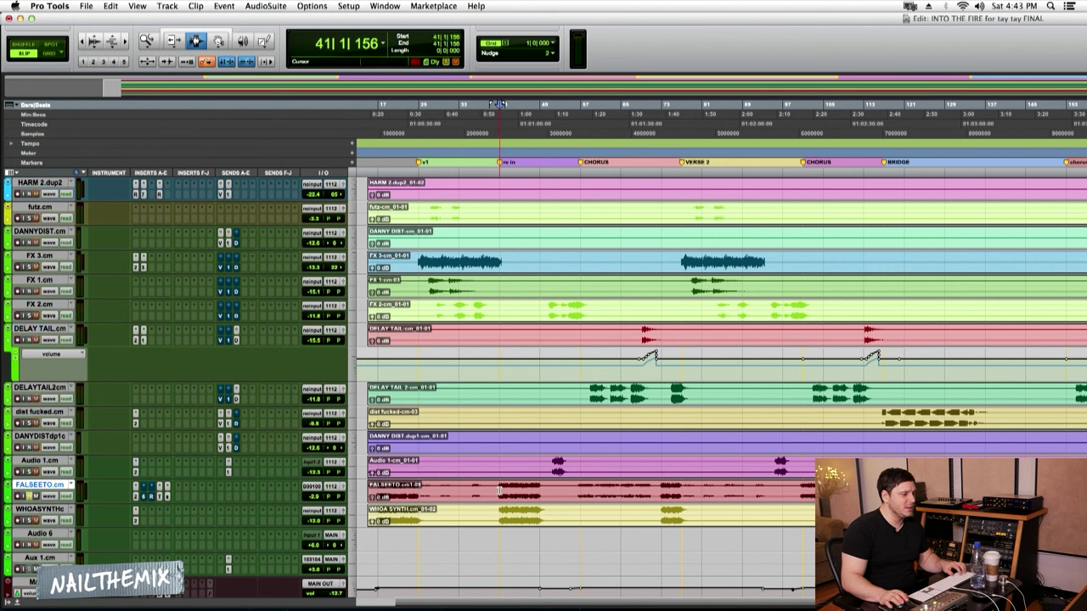
key("space")
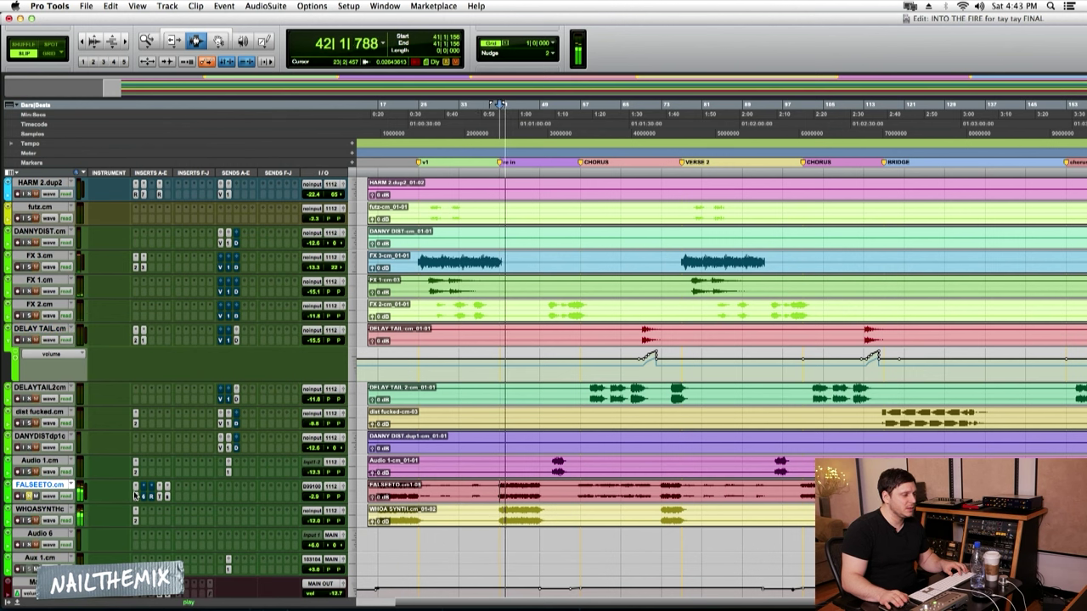
key("space")
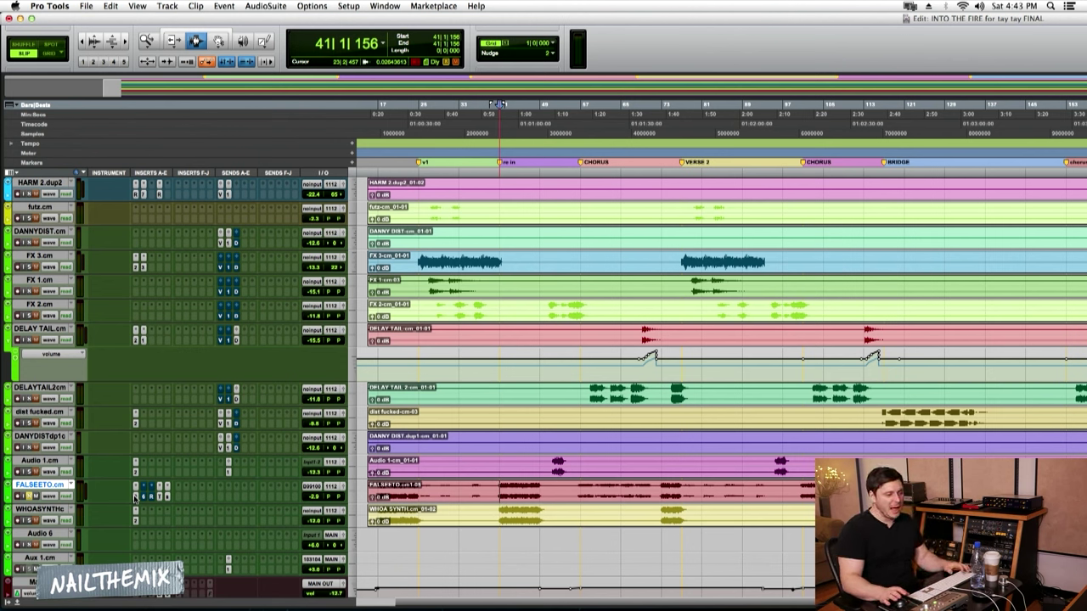
Check FALSEETO.cm's Pro-Q 2, then audition the falsetto through its Tonelux Tilt at 1.9 dB
left_click(135, 497)
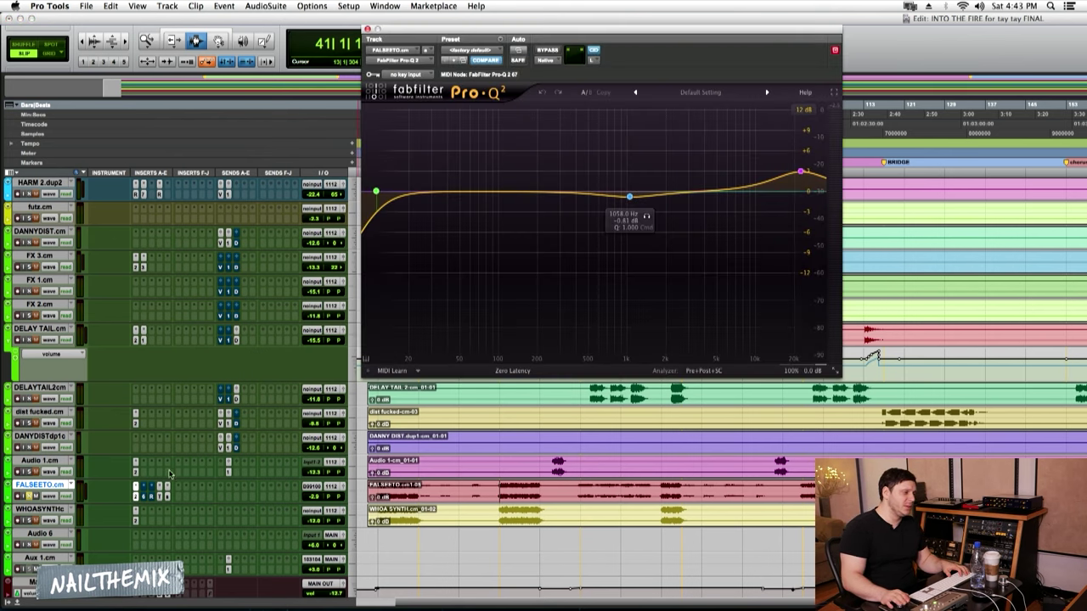
left_click(163, 498)
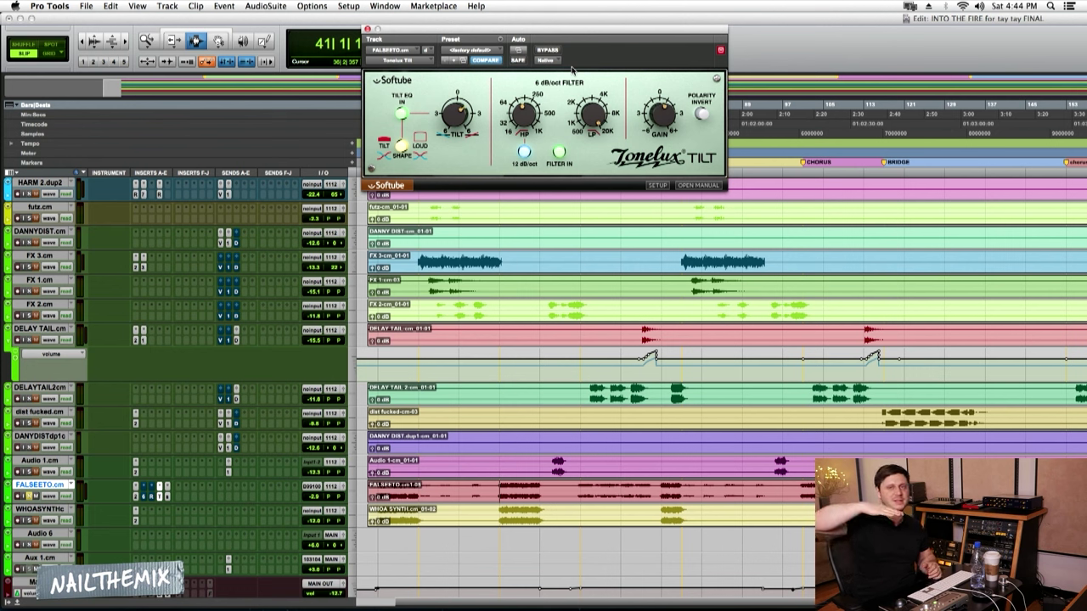
mouse_move(481, 128)
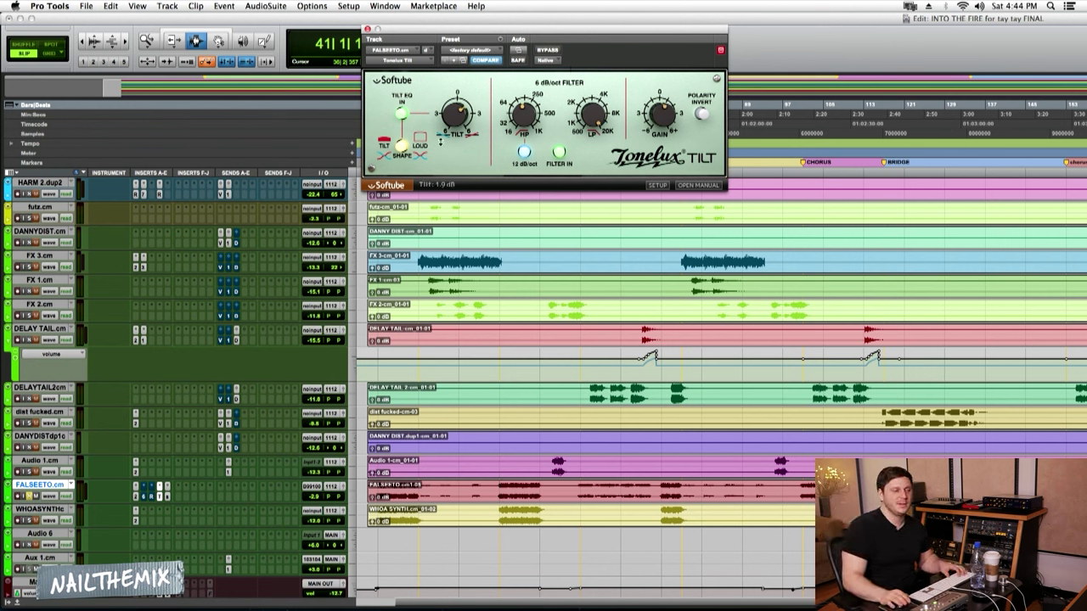
mouse_move(453, 142)
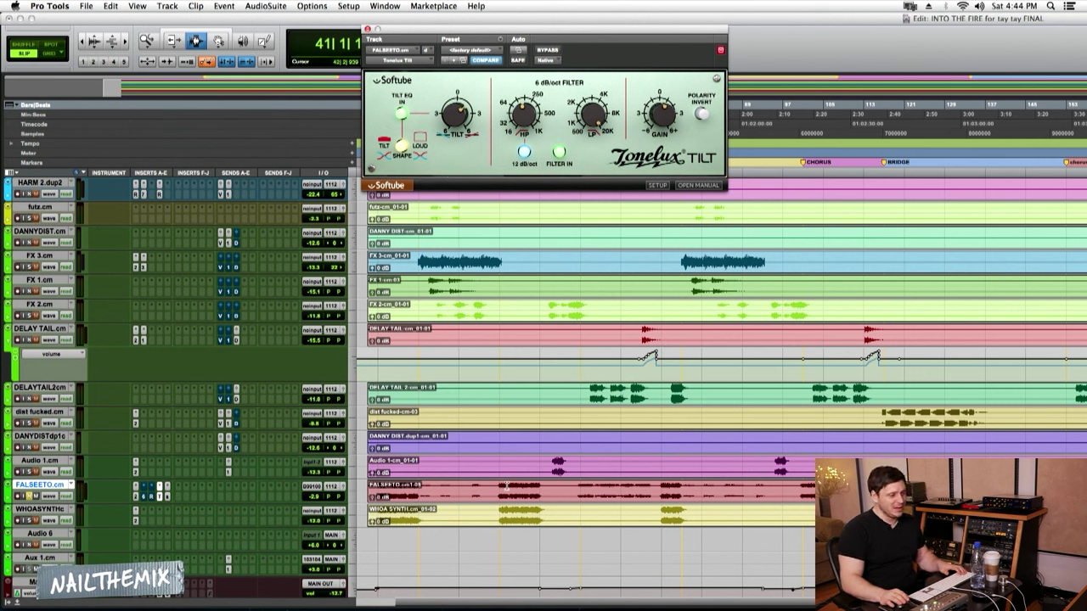
key("space")
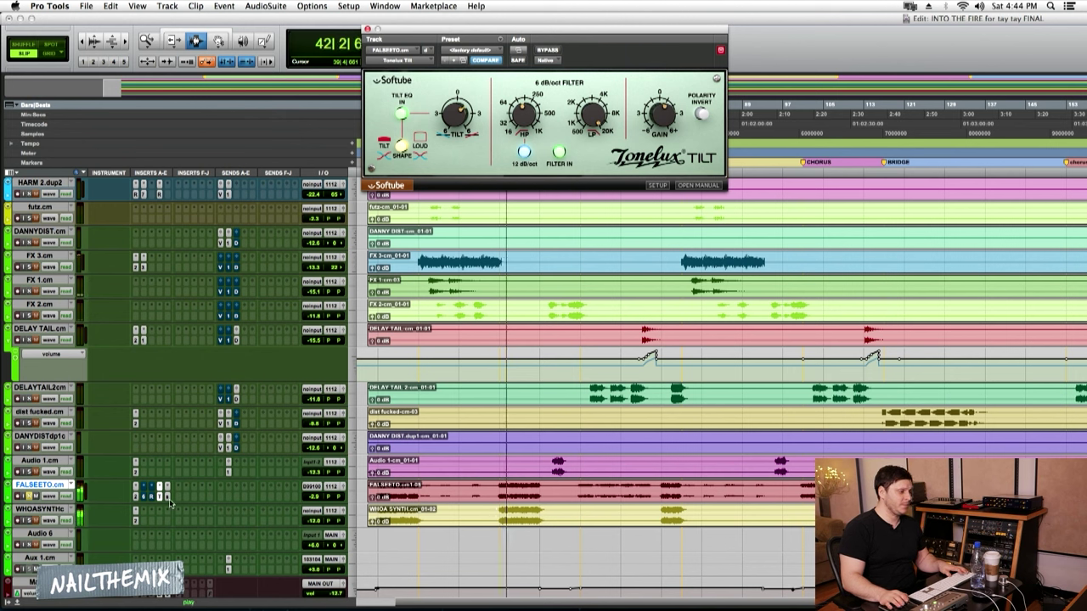
key("space")
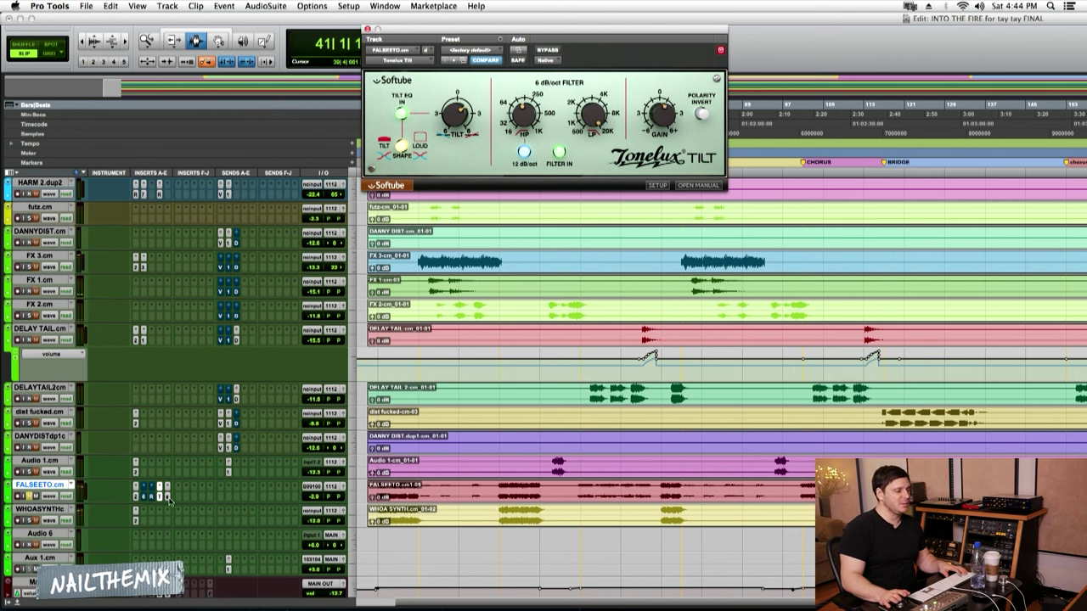
Audition the falsetto through its soothe plugin, then close the soothe window
left_click(167, 496)
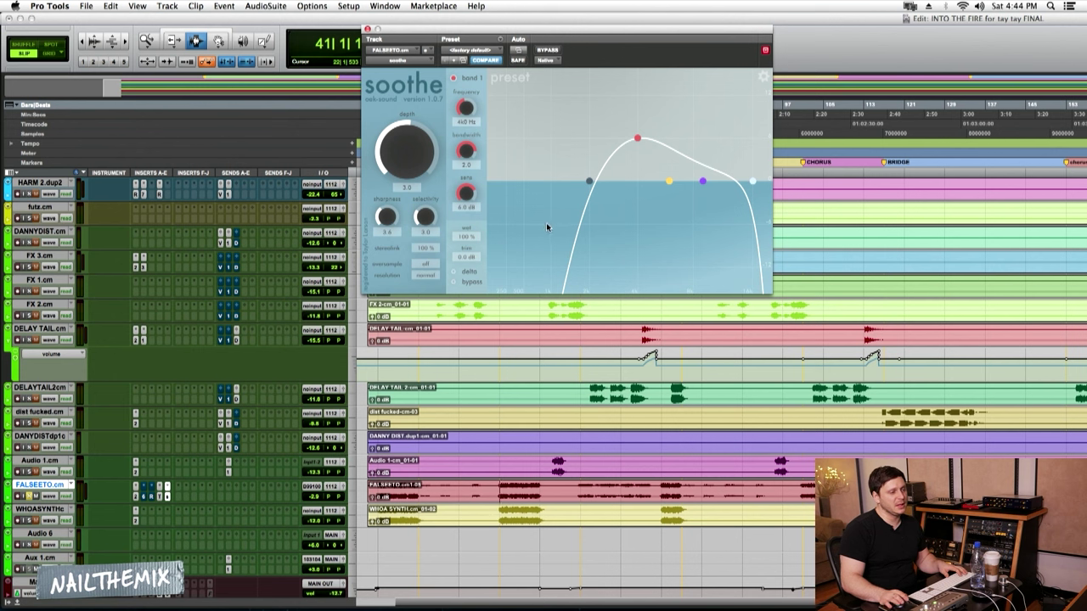
key("space")
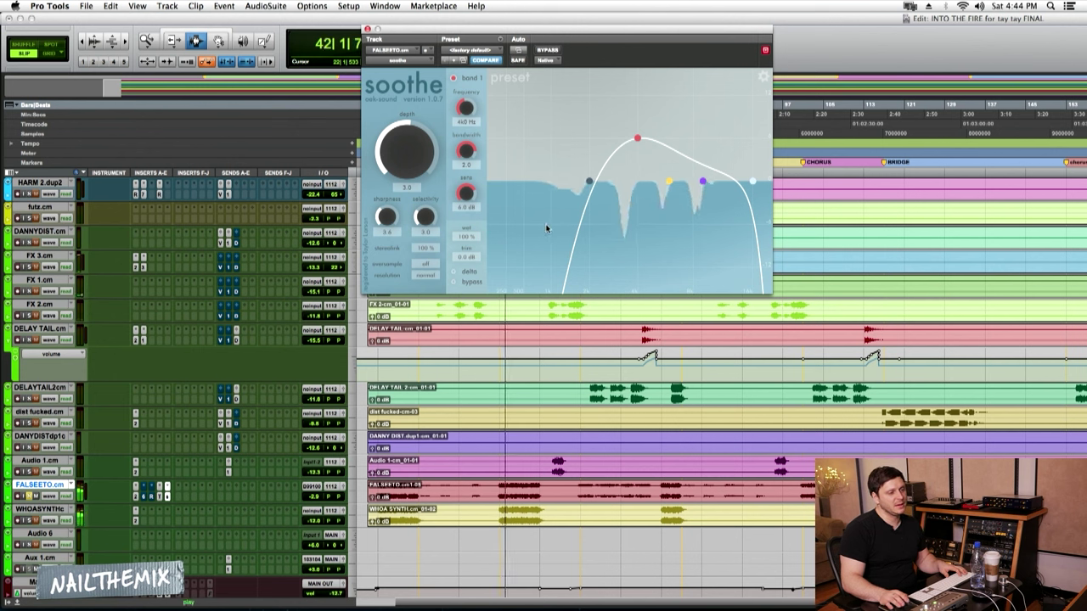
key("space")
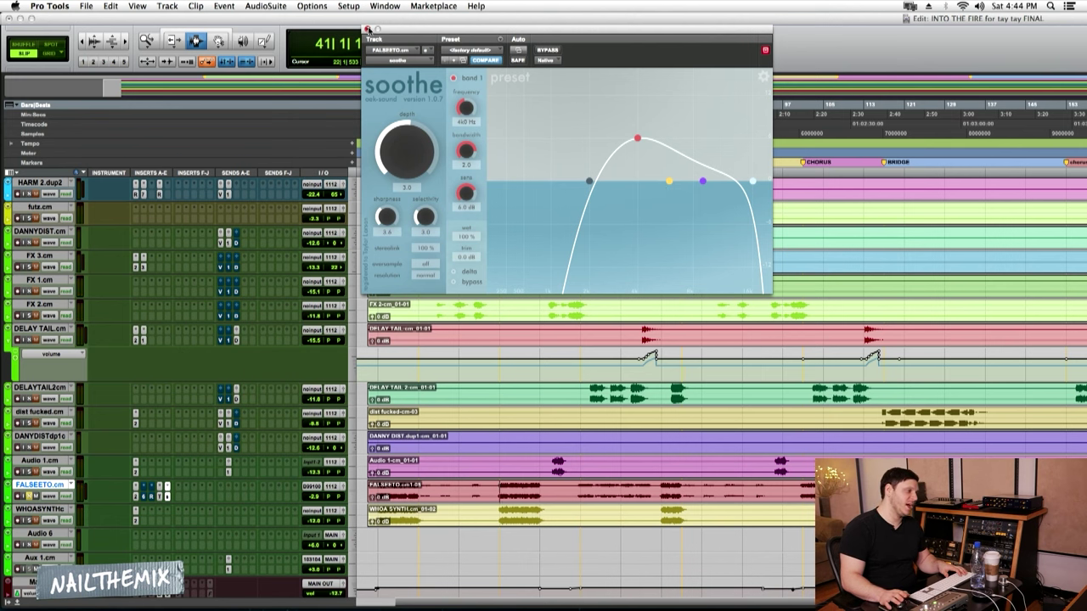
key("super+w")
Play the WHOA SYNTH track from near the re in marker and view its Pro-Q 2 EQ
left_click(496, 282)
left_click(506, 516)
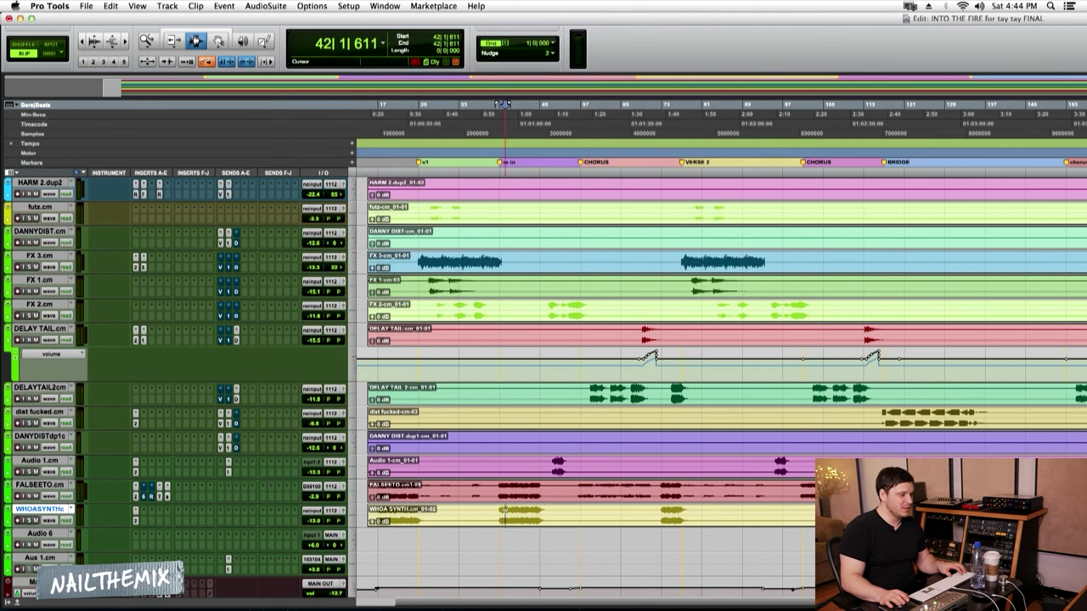
key("space")
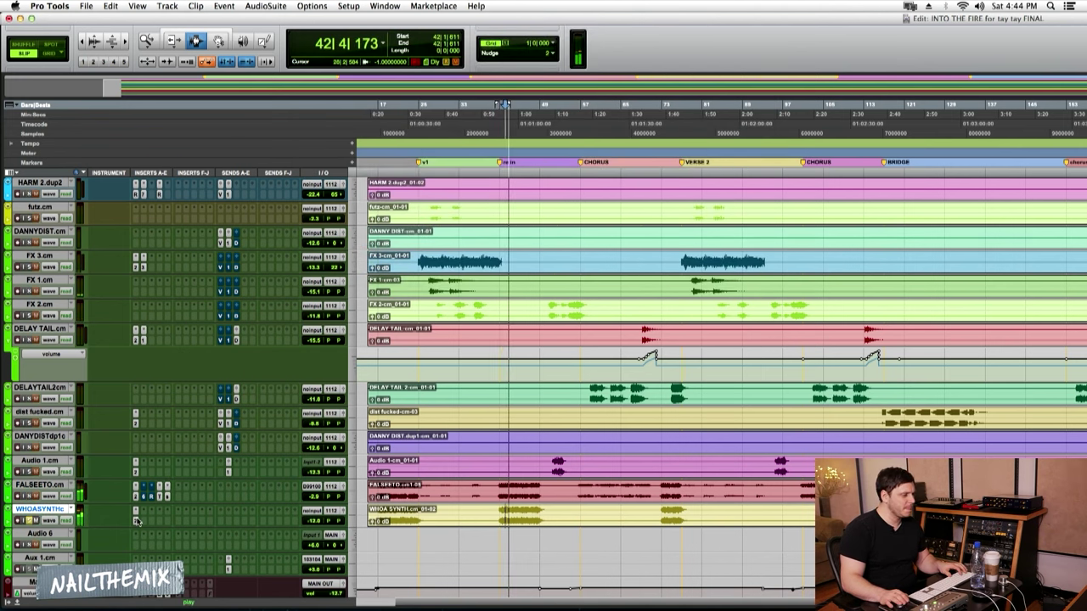
left_click(136, 514)
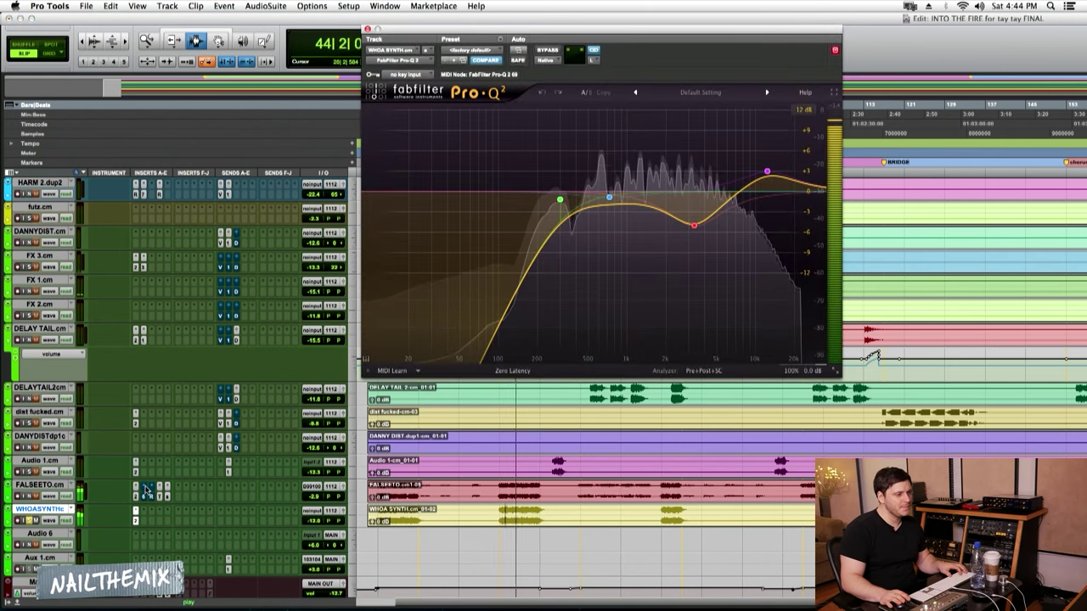
key("space")
mouse_move(692, 214)
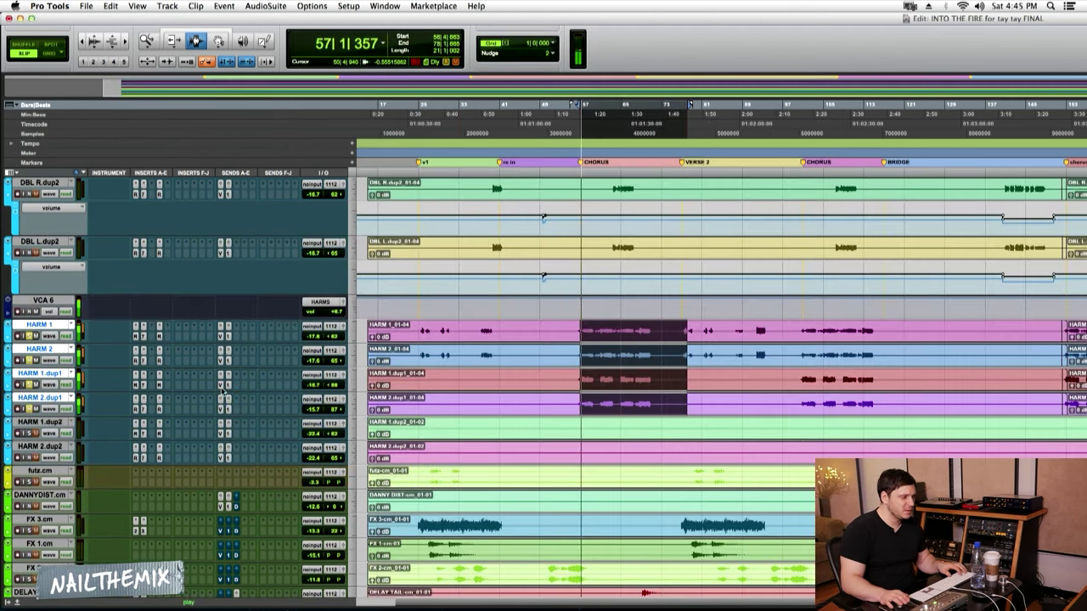
Review the 4020 Retro EQ on HARM 1 and HARM 2, plus HARM 1's CLA-76 and Renaissance Vox
left_click(136, 337)
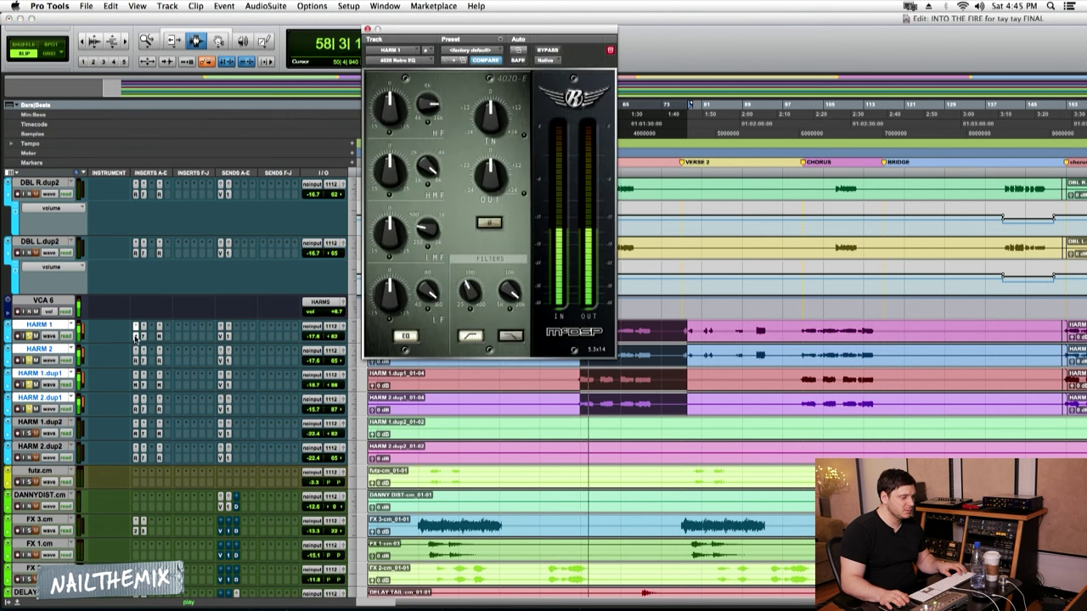
left_click(136, 361)
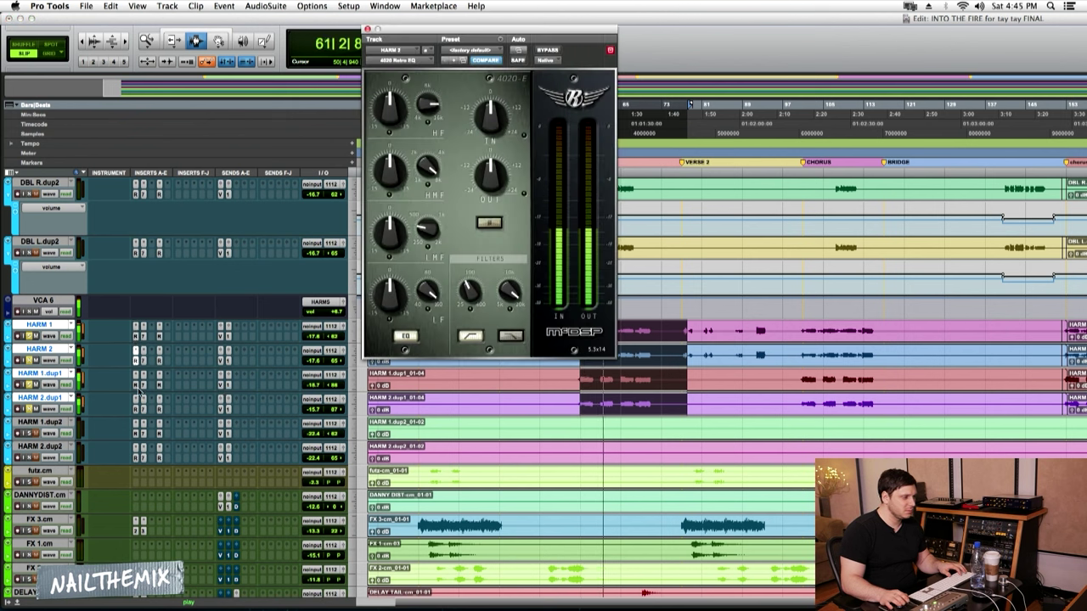
left_click(144, 336)
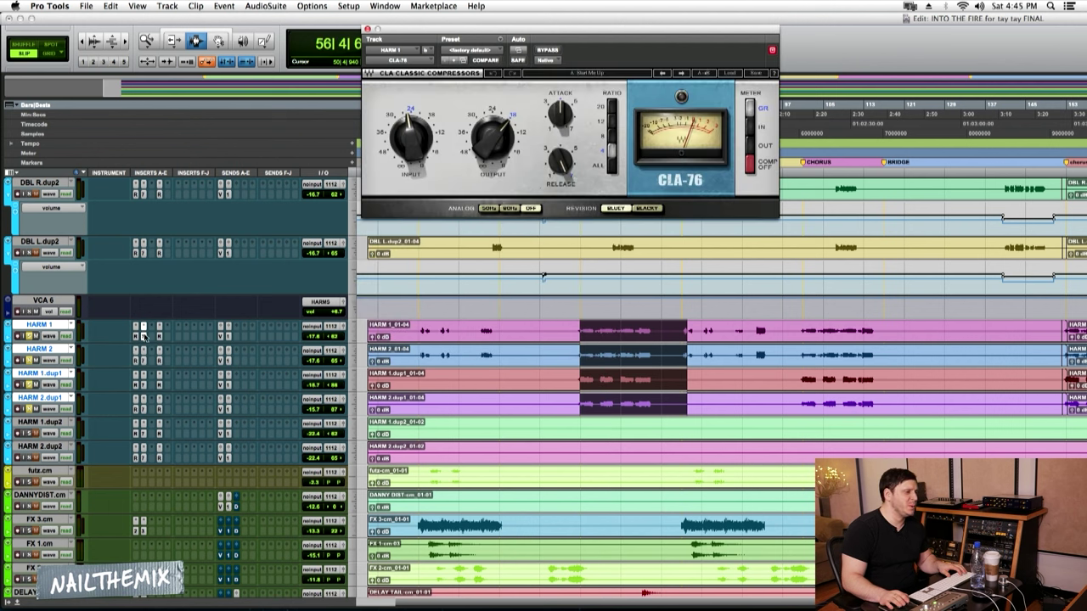
left_click(159, 337)
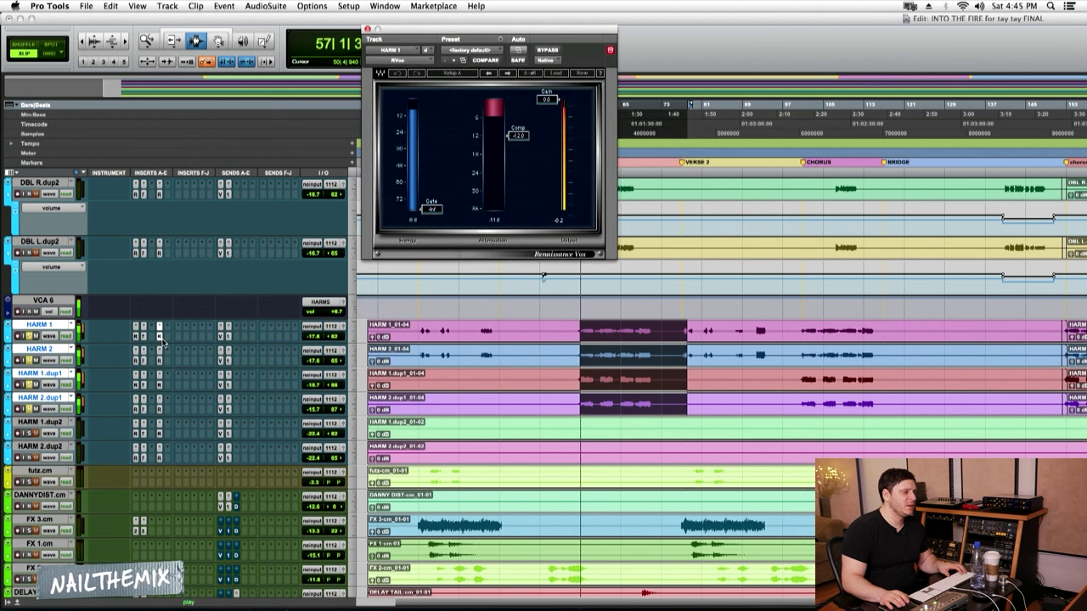
left_click(144, 337)
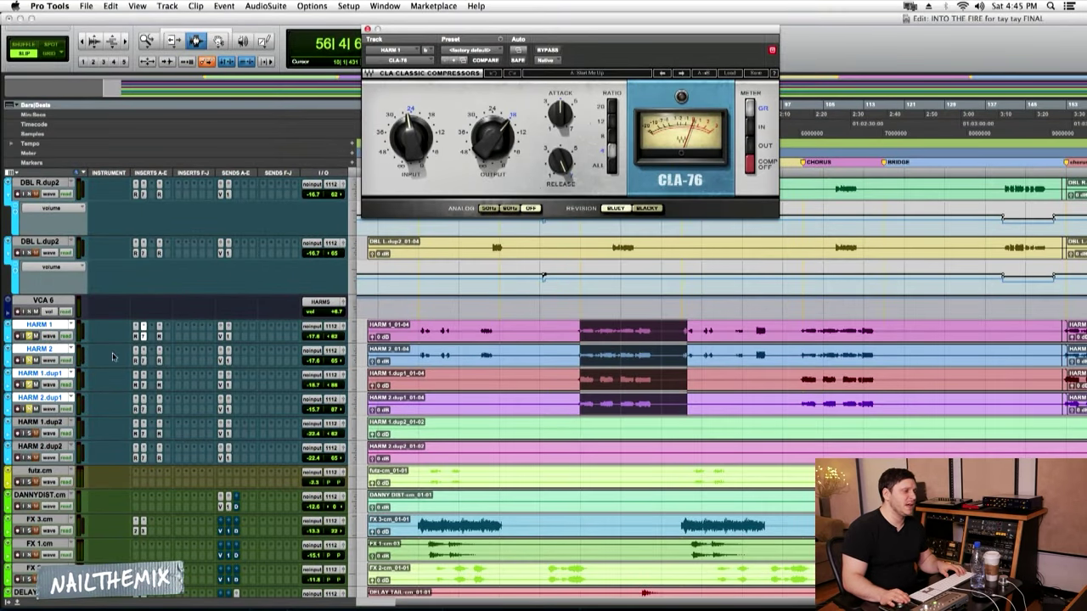
left_click(158, 336)
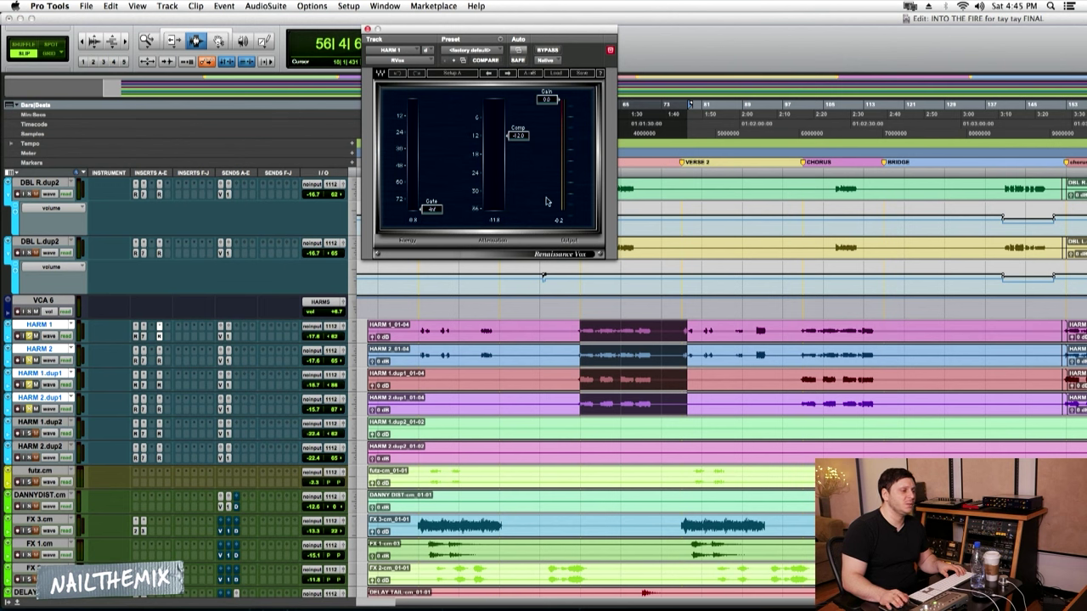
Narrow the loop ranges on the harmony and DBL tracks, then show DANNY 3.dup1's Decapitator
left_click_drag(576, 331, 658, 333)
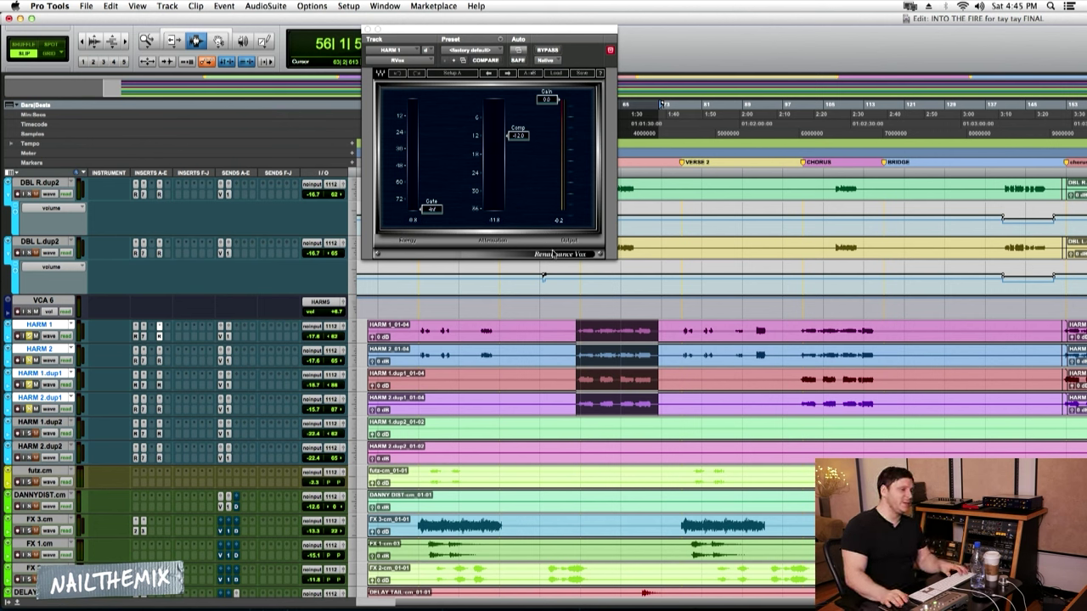
left_click_drag(577, 325, 660, 401)
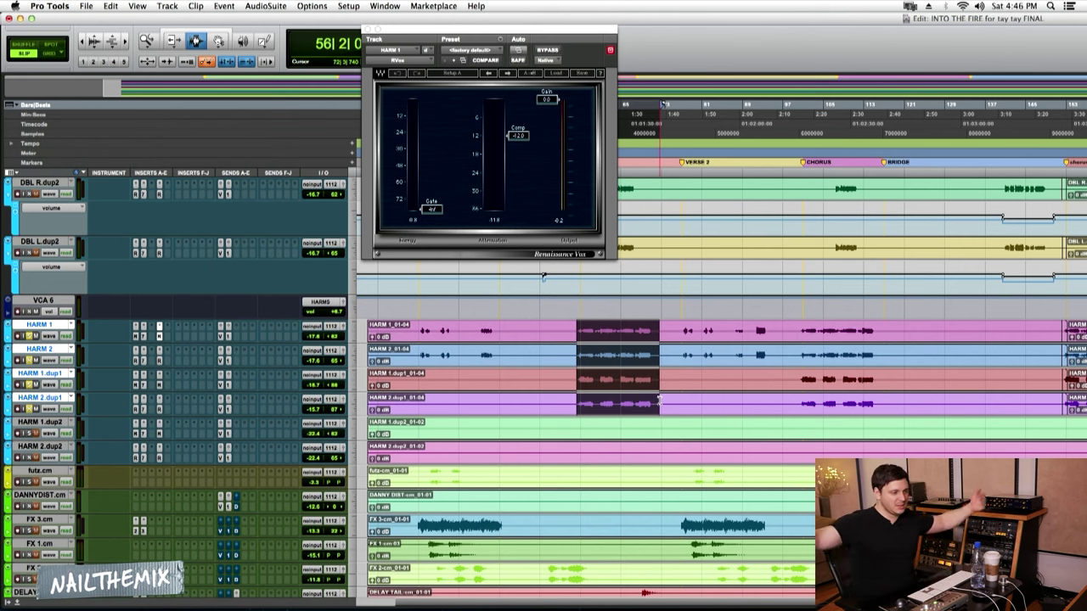
scroll(660, 401, "up", 5)
left_click_drag(600, 373, 641, 439)
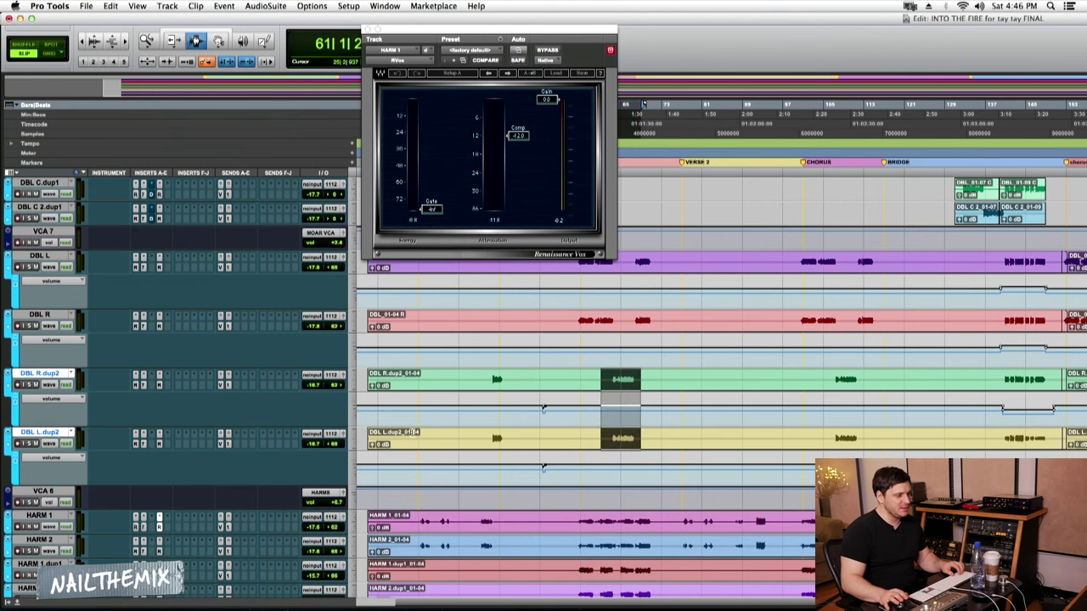
scroll(473, 367, "up", 2)
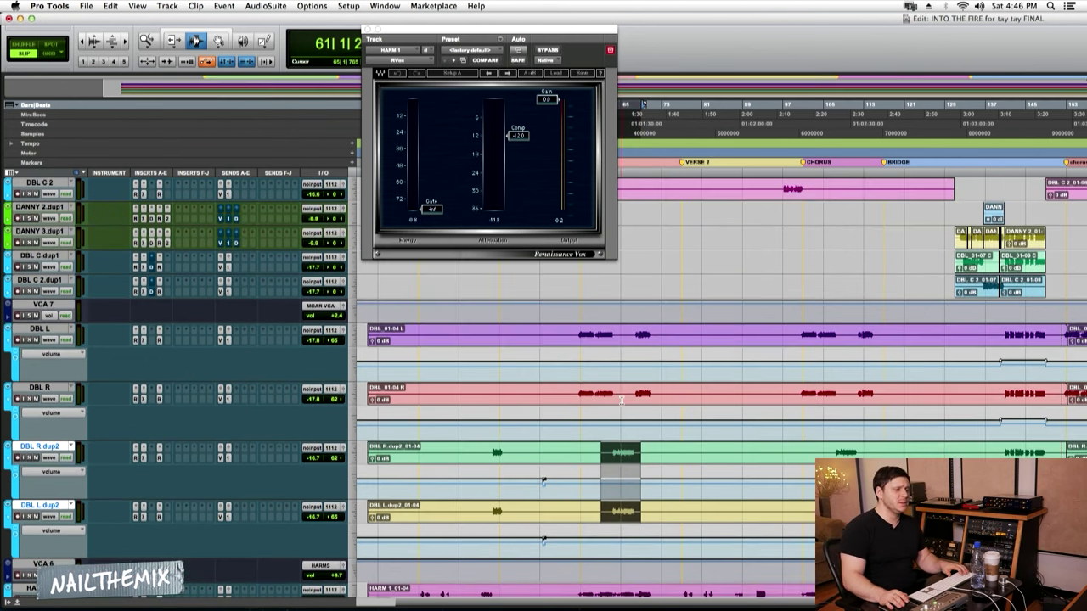
left_click_drag(610, 456, 637, 508)
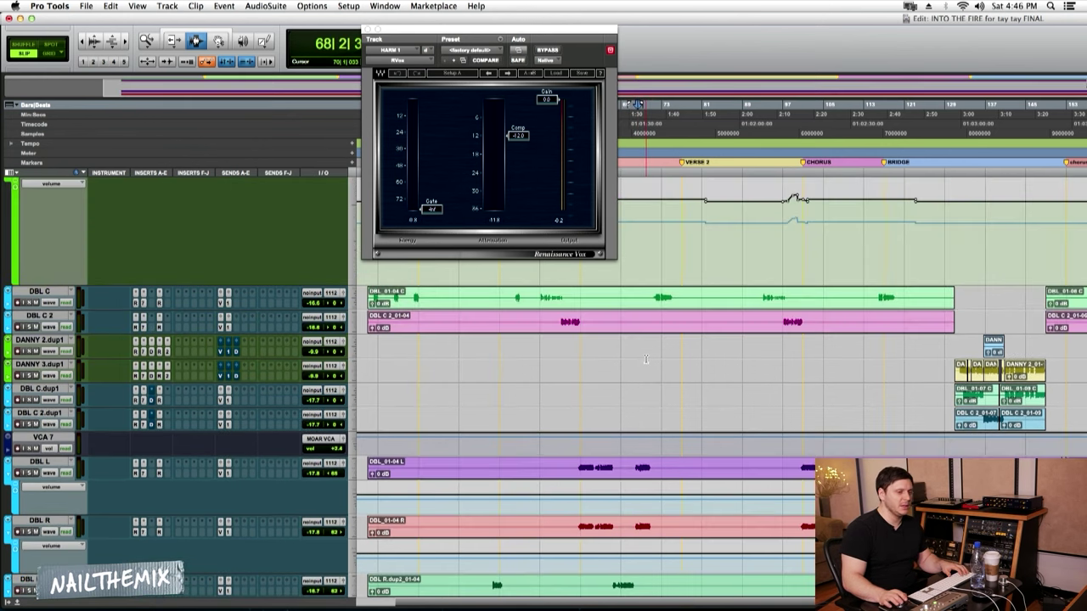
left_click(155, 350)
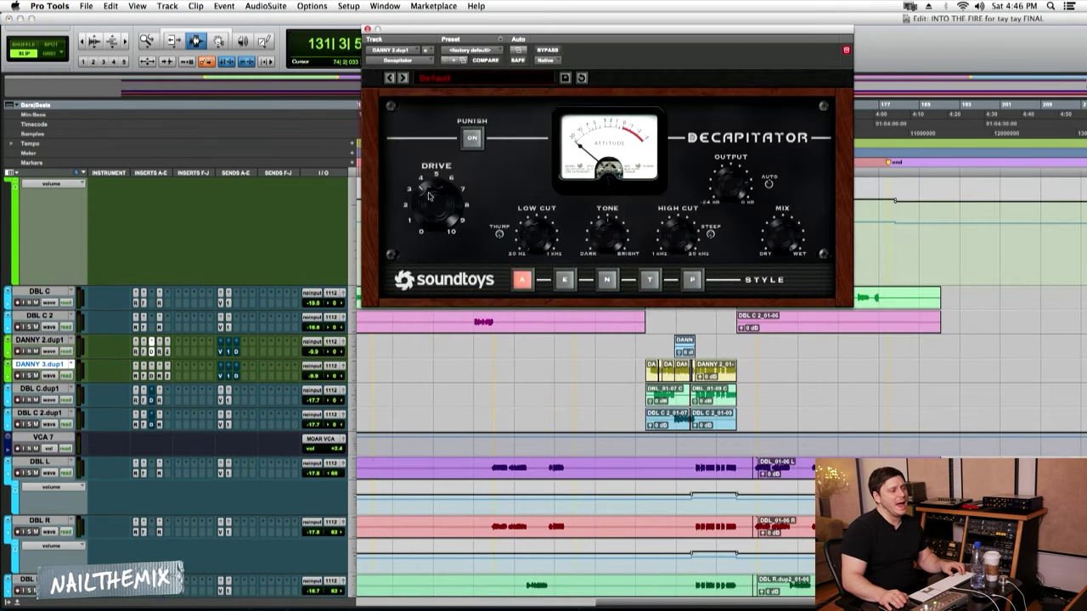
Bypass DANNY 3.dup1's Decapitator during playback to compare the dry double, then stop
left_click(654, 387)
left_click(546, 50)
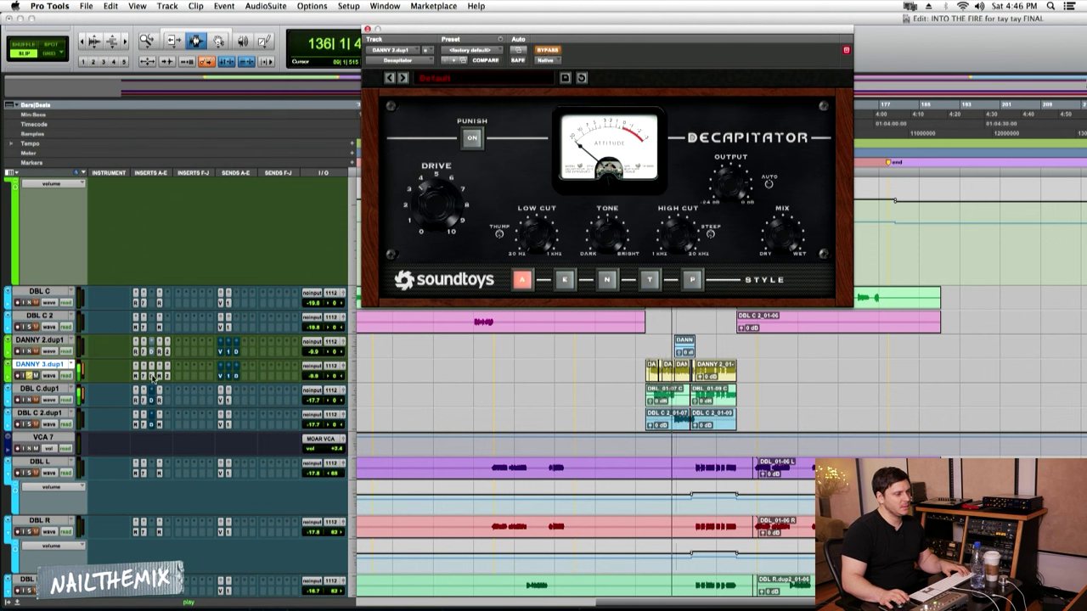
key("space")
key("space")
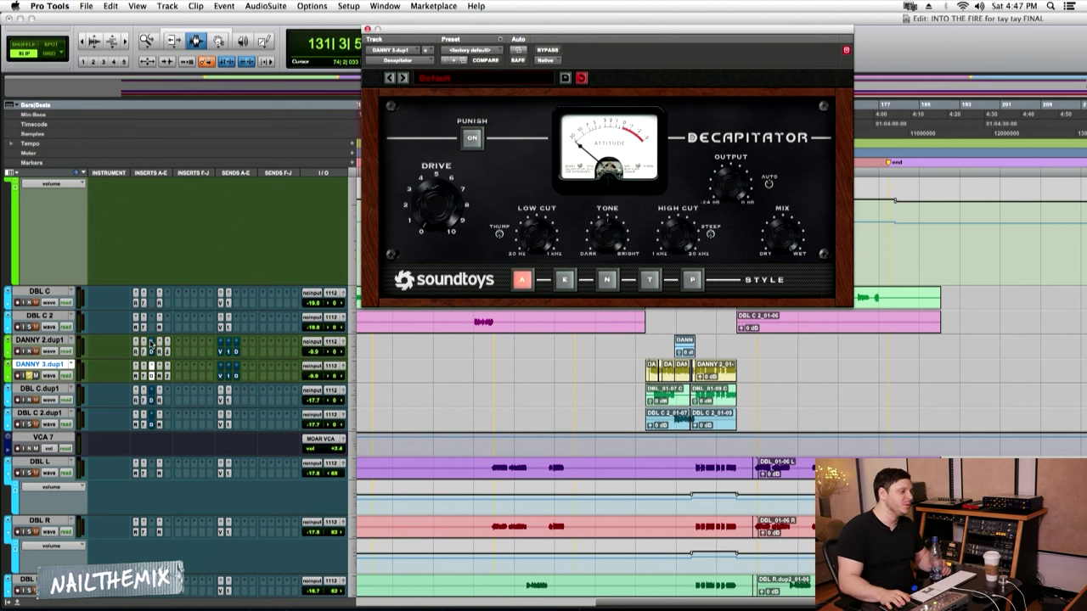
Compare Renaissance Vox on DANNY 2.dup1 and DANNY 3.dup1, then view DANNY 3.dup1's Phoenix II at Process 73.25
left_click(159, 353)
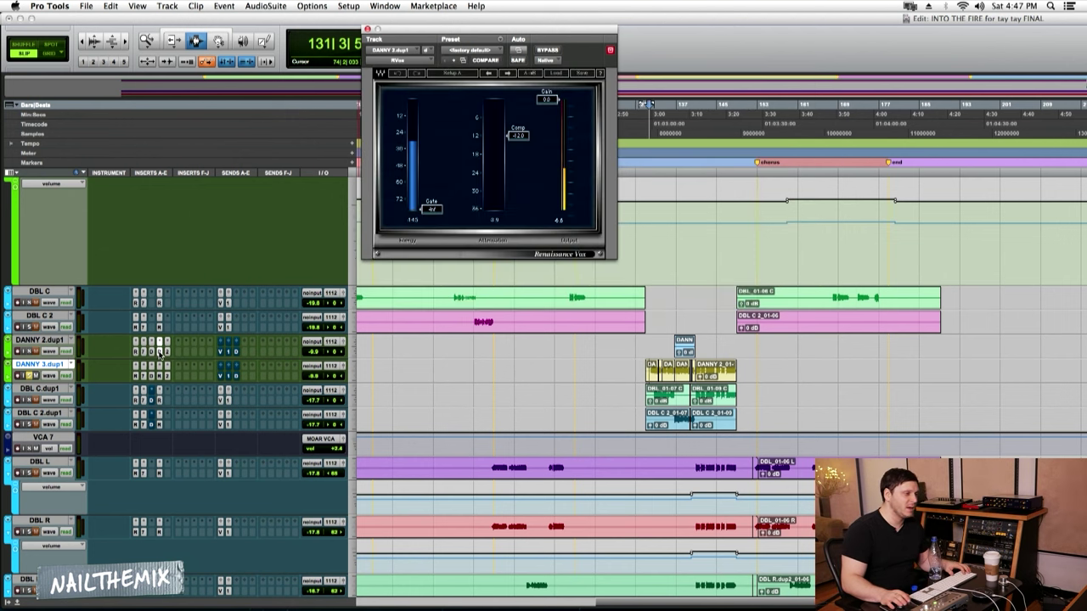
left_click(159, 376)
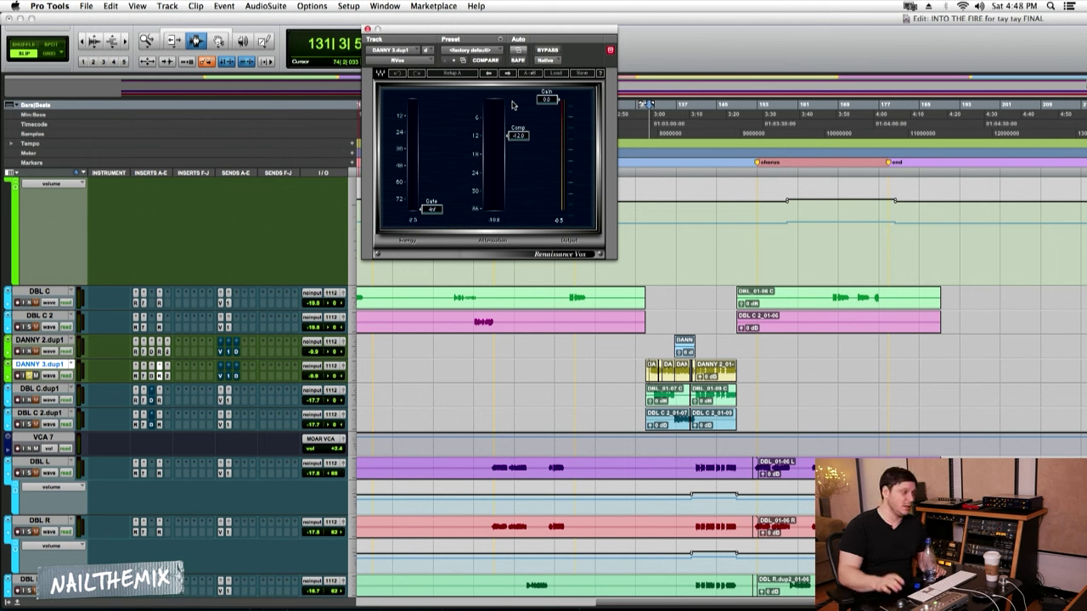
left_click(167, 367)
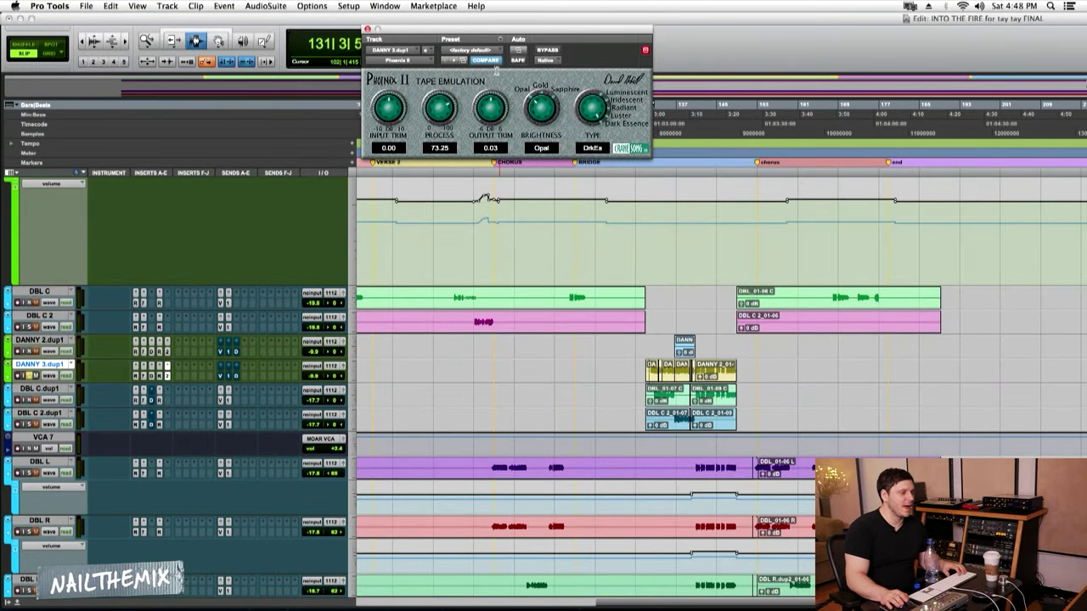
Bypass Phoenix II on DANNY 3.dup1 during playback to compare, then put it back in circuit
left_click(548, 51)
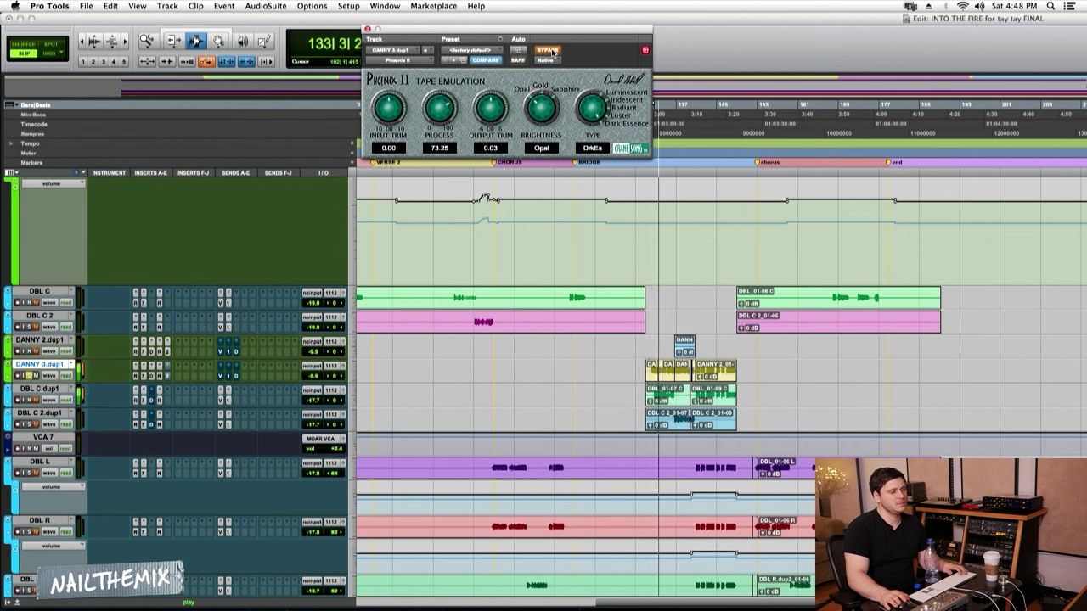
left_click(548, 50)
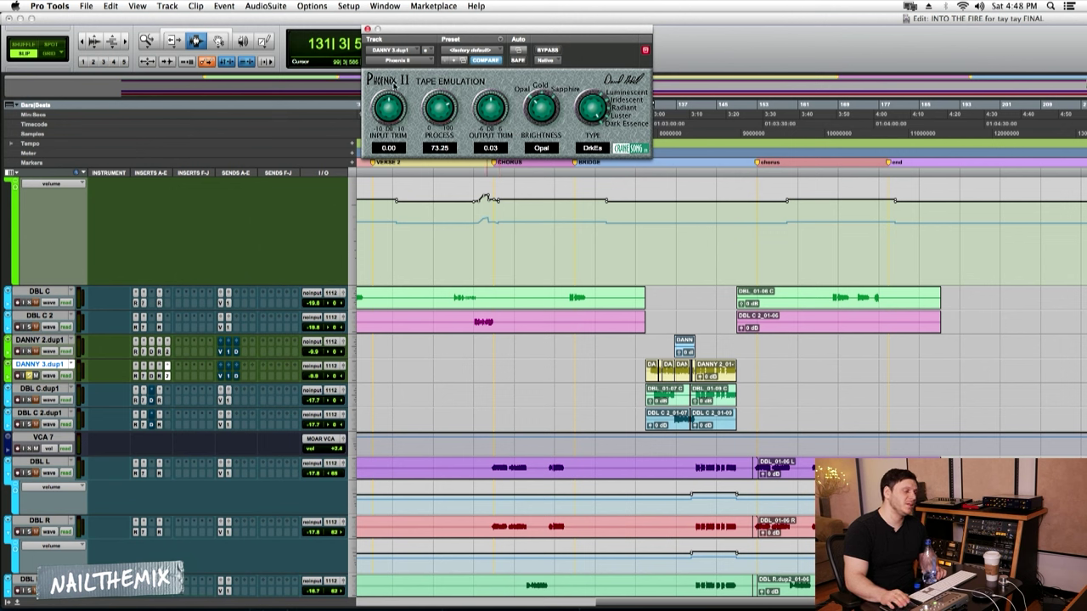
Close Phoenix II and play from DANNY 3 while viewing its 4020 Retro EQ
left_click(366, 30)
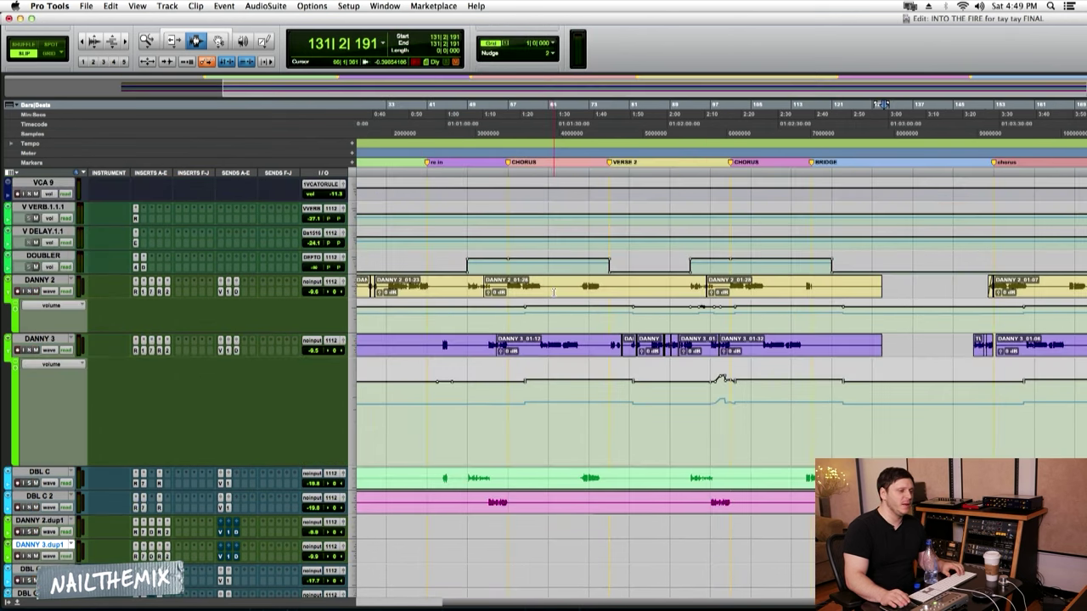
left_click(648, 104)
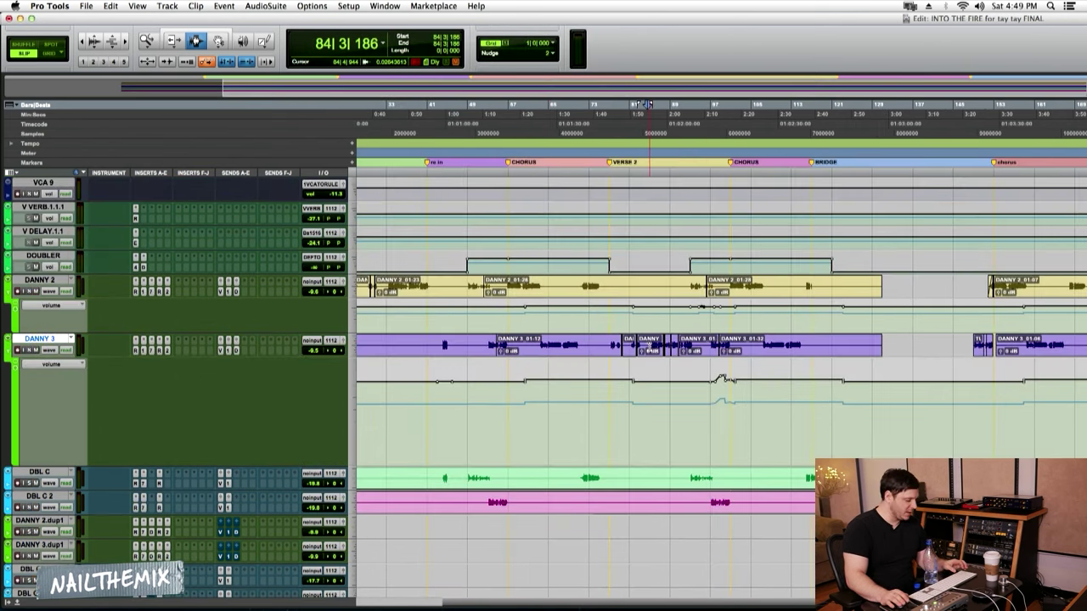
key("space")
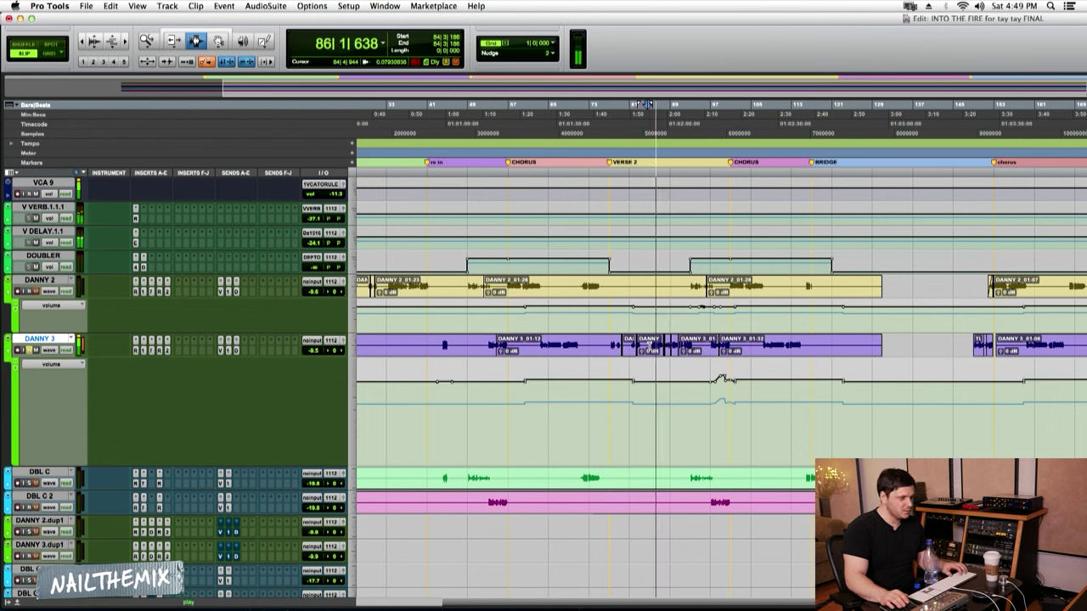
left_click(136, 352)
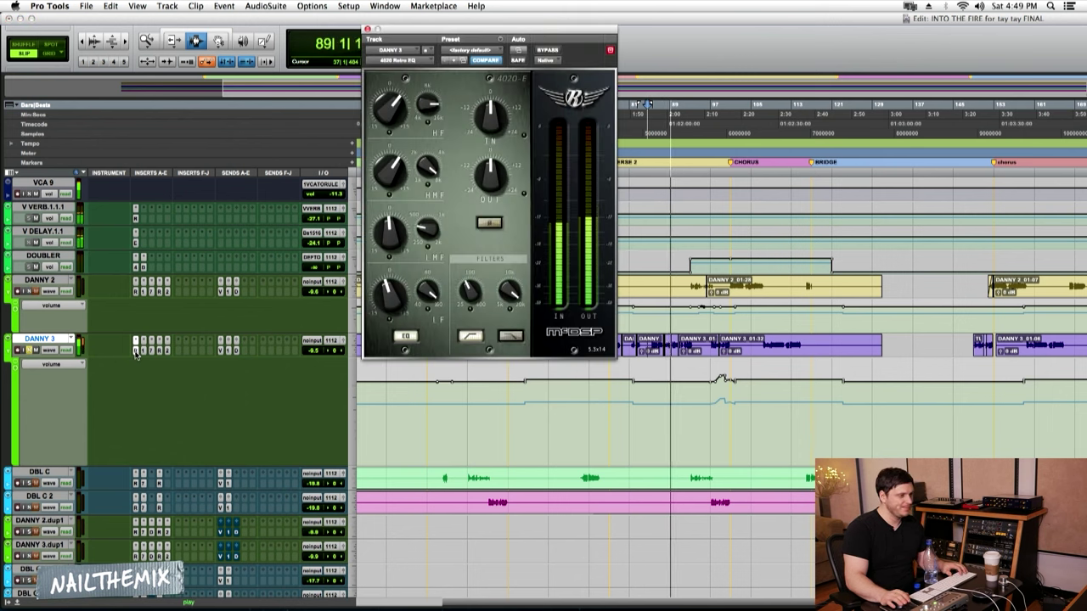
key("space")
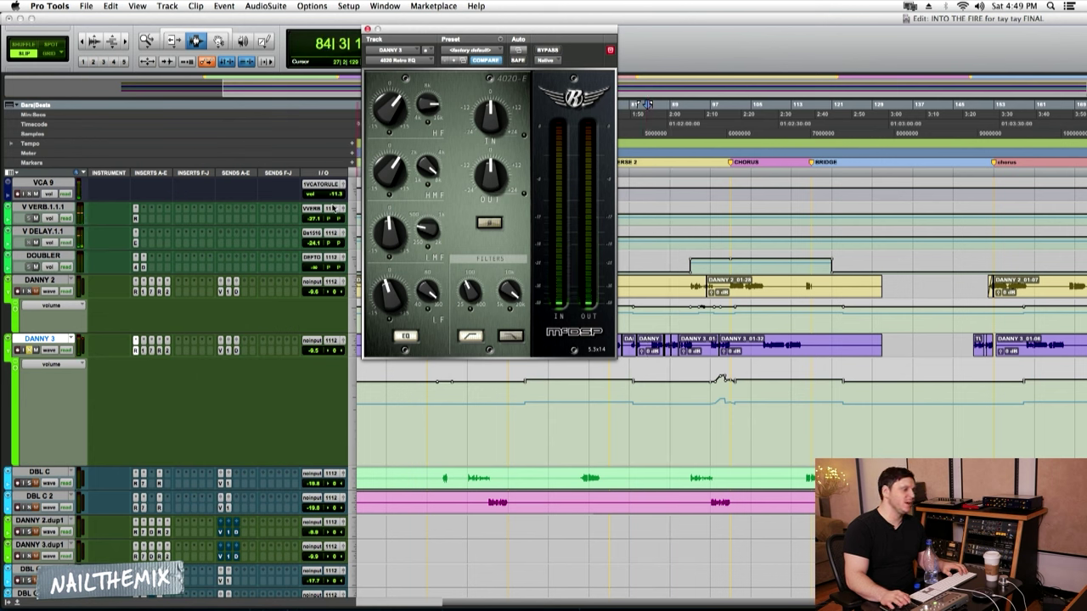
Audition DANNY 3's L1 Limiter during playback, then bring up its CLA-76 compressor
left_click(142, 351)
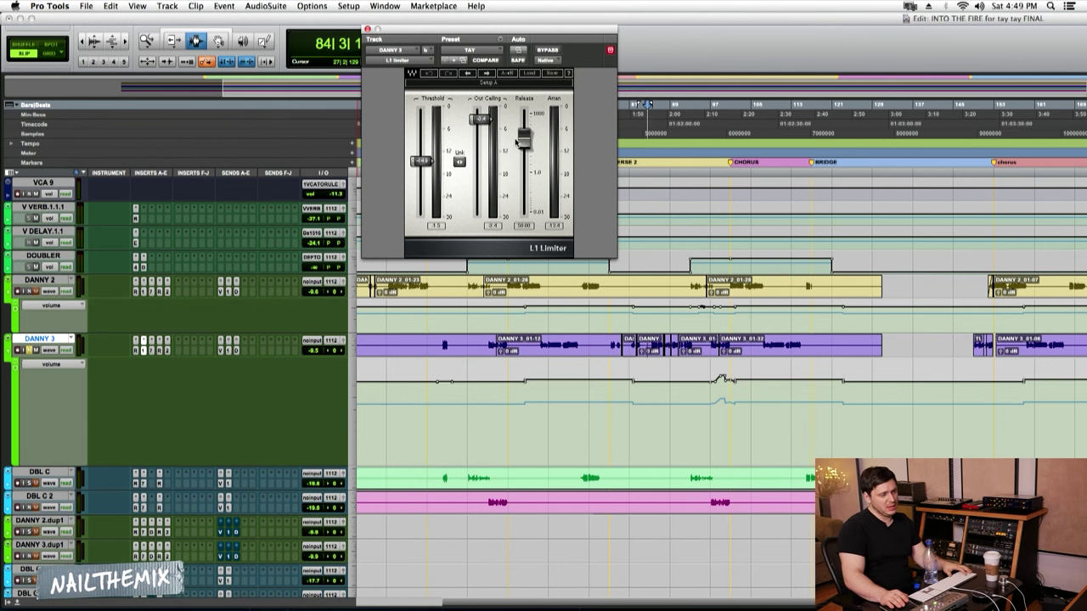
key("space")
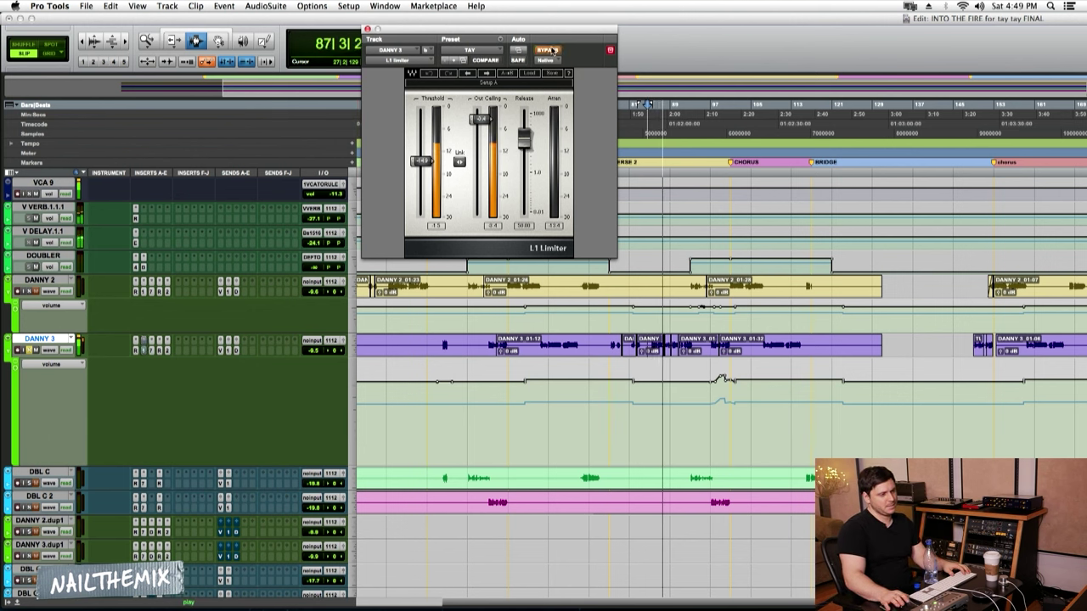
left_click(151, 350)
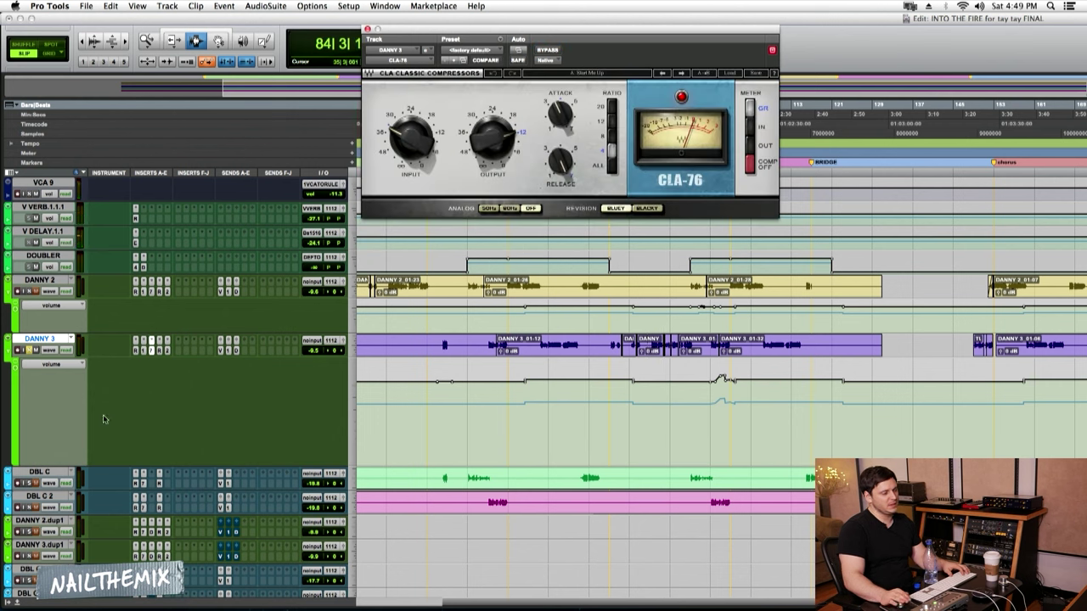
View DANNY 3's Renaissance Vox, then its Phoenix II at Process 39.31, Gold, Luster
left_click(158, 350)
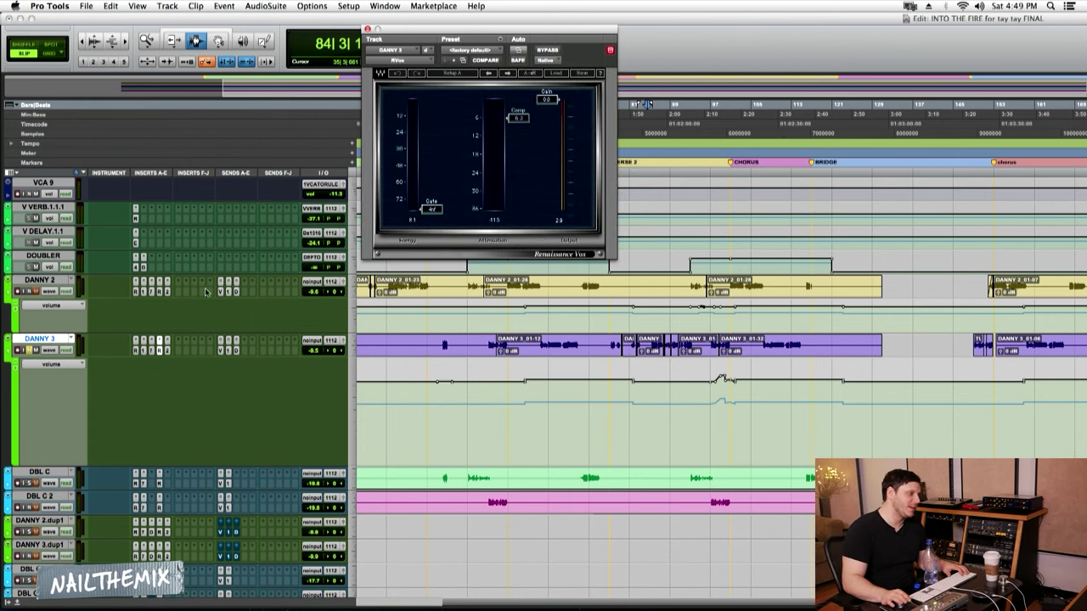
left_click(167, 350)
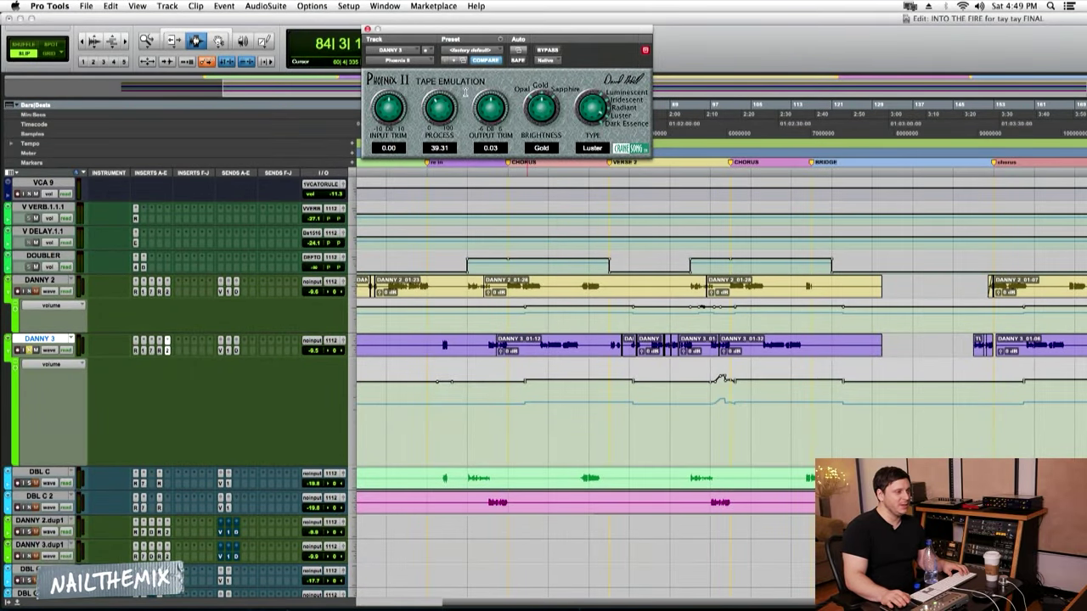
left_click(541, 49)
key("space")
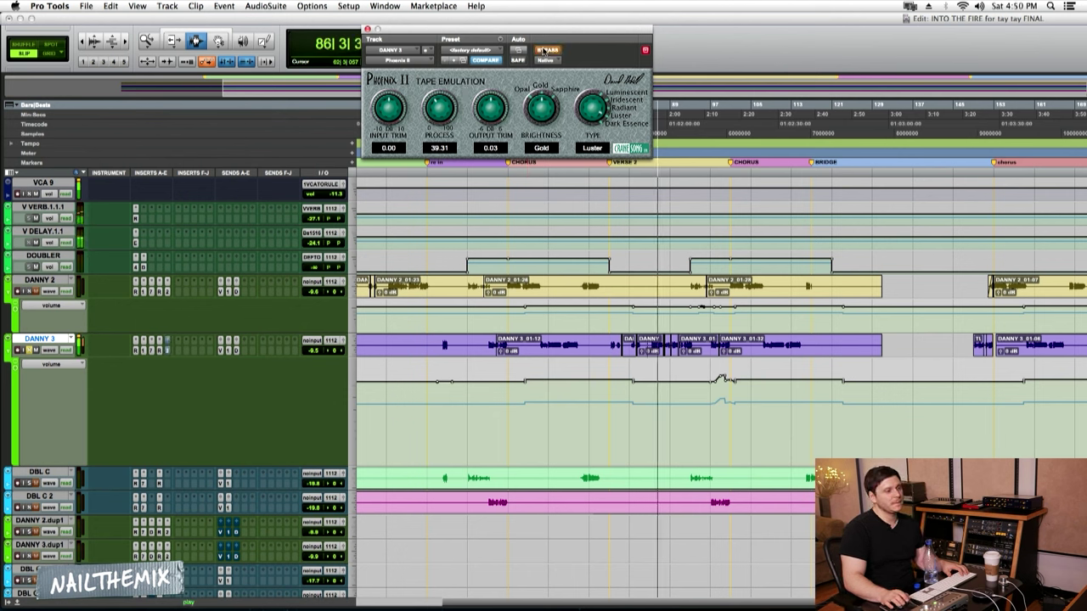
left_click(544, 50)
key("space")
left_click(643, 339)
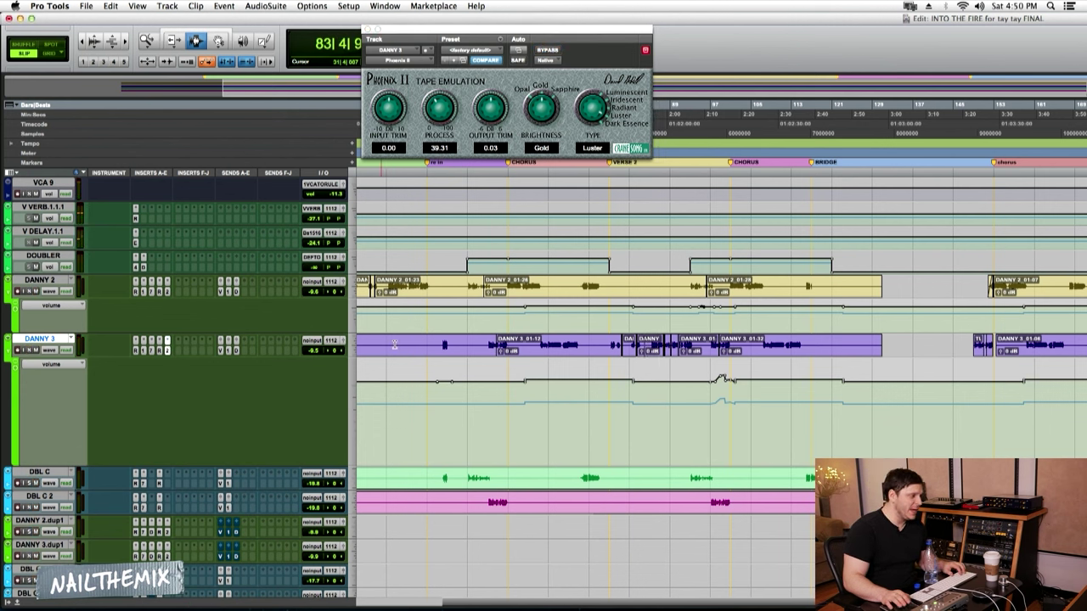
scroll(522, 338, "up", 4)
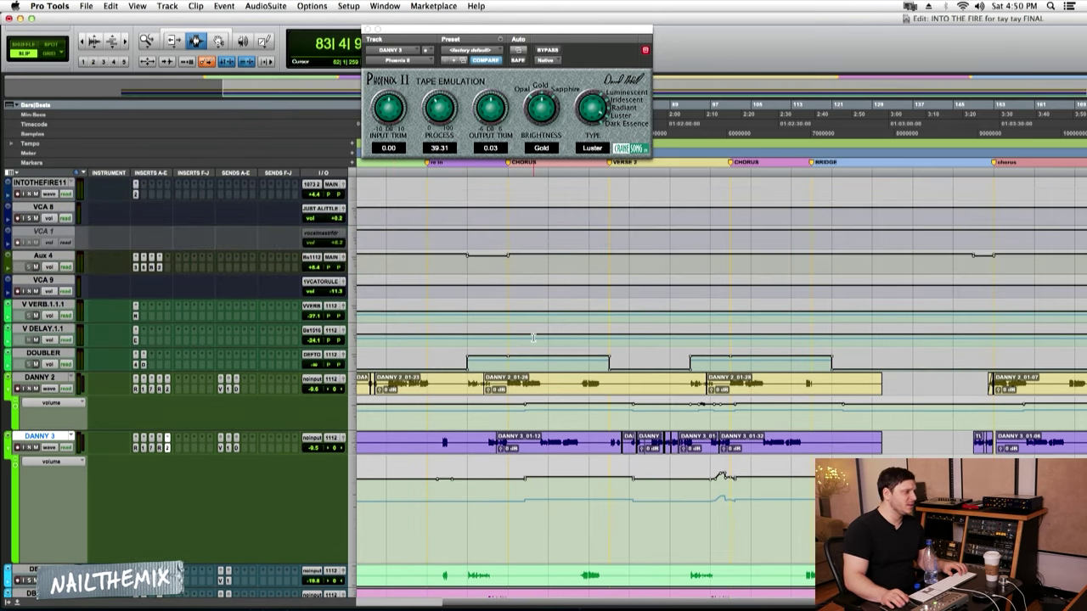
scroll(534, 338, "down", 10)
key("space")
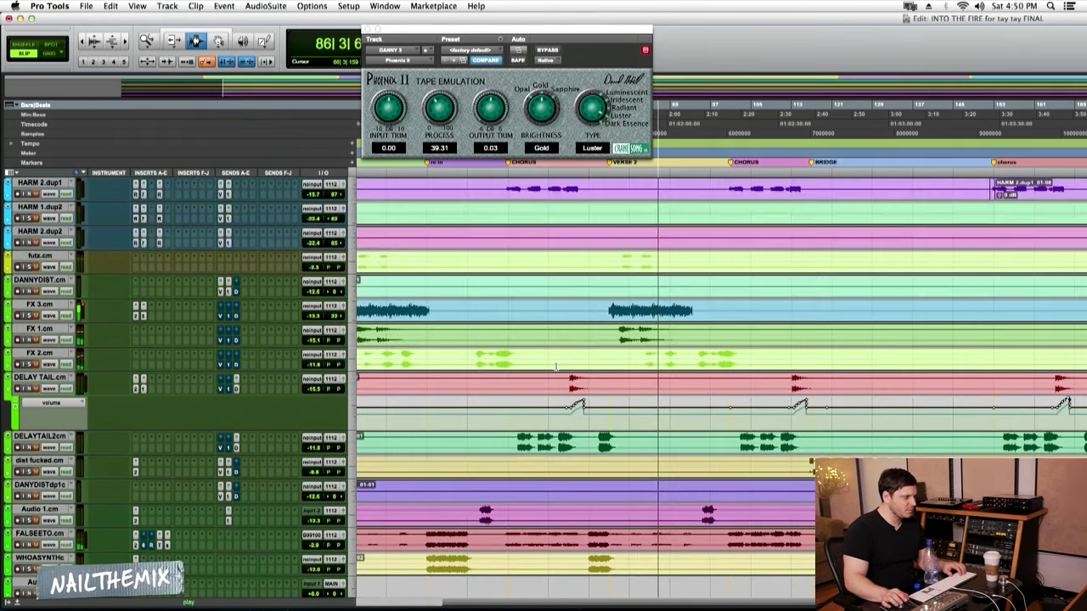
scroll(557, 367, "up", 8)
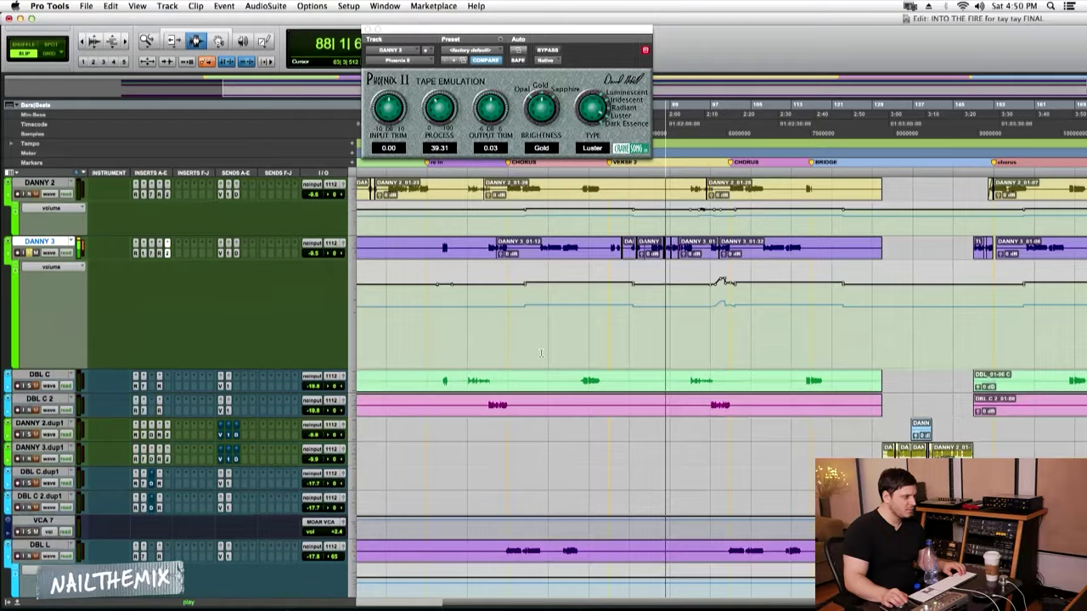
scroll(540, 353, "up", 7)
Check ReVibe II on V VERB.1.1.1, play EchoBoy on V DELAY 1.1, then reopen ReVibe II
key("space")
left_click(139, 280)
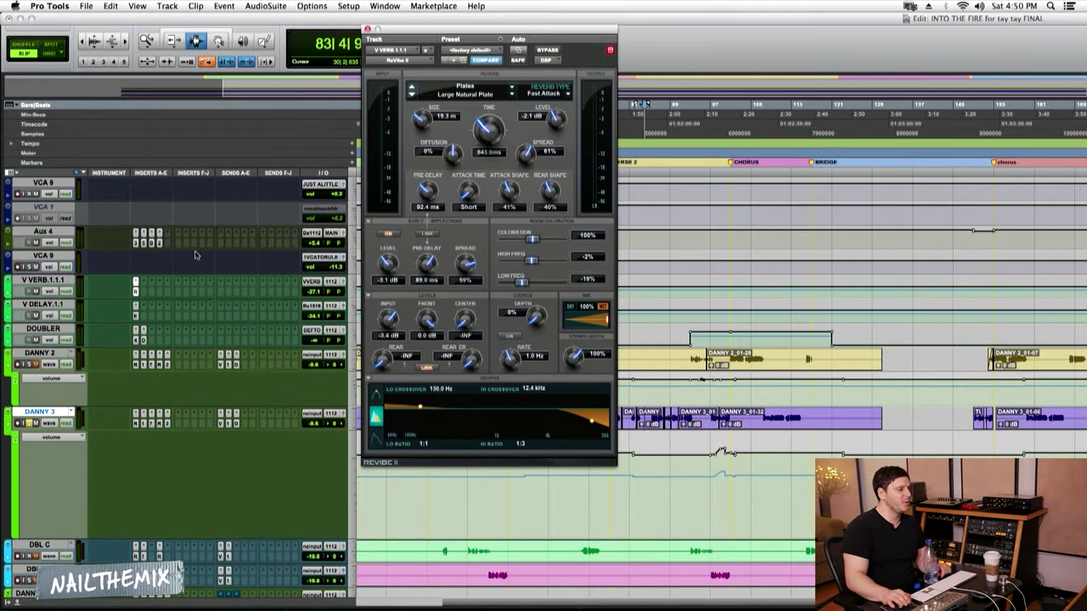
left_click(134, 311)
key("space")
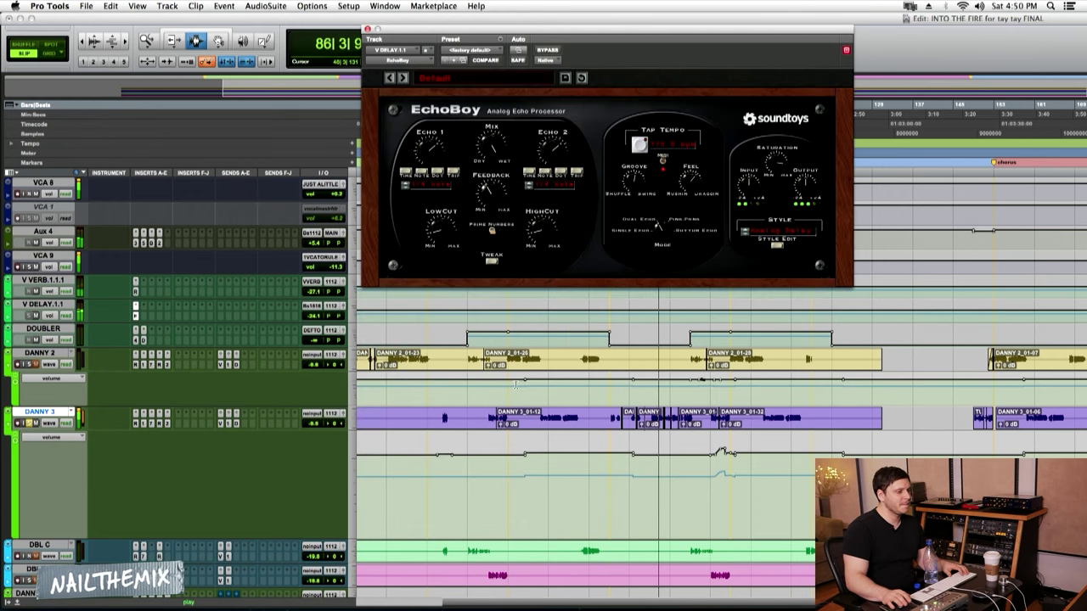
left_click(649, 414)
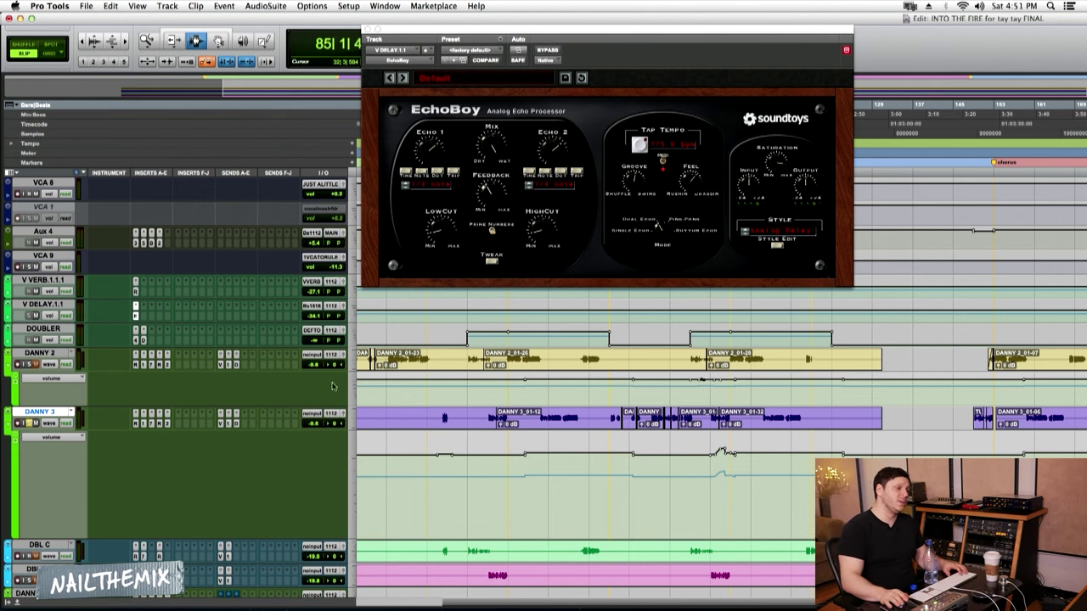
left_click(138, 293)
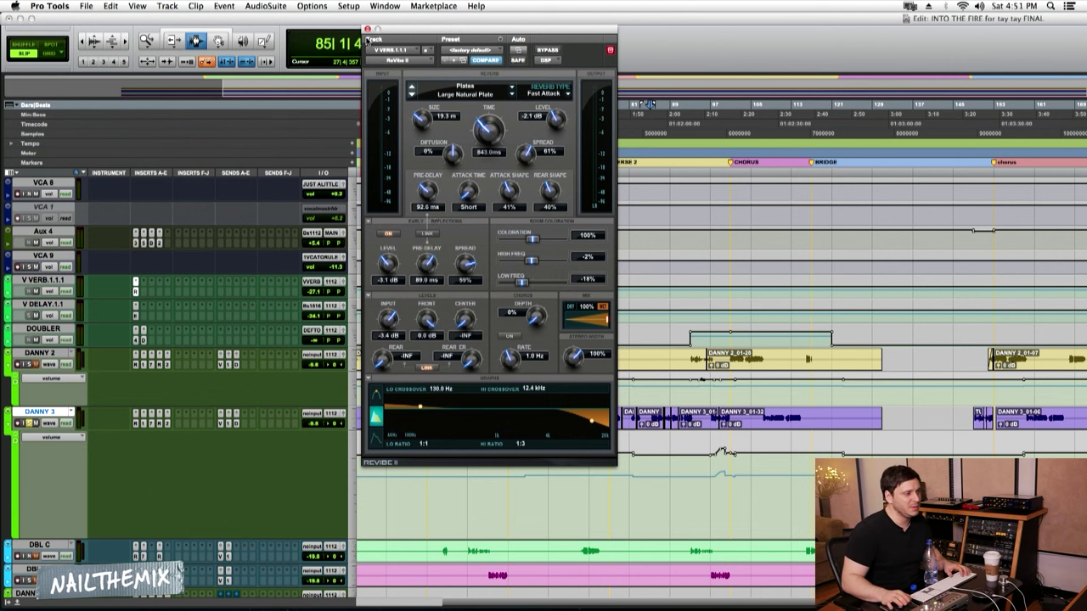
Close the reverb window and zoom the timeline out to show the whole song
left_click(367, 30)
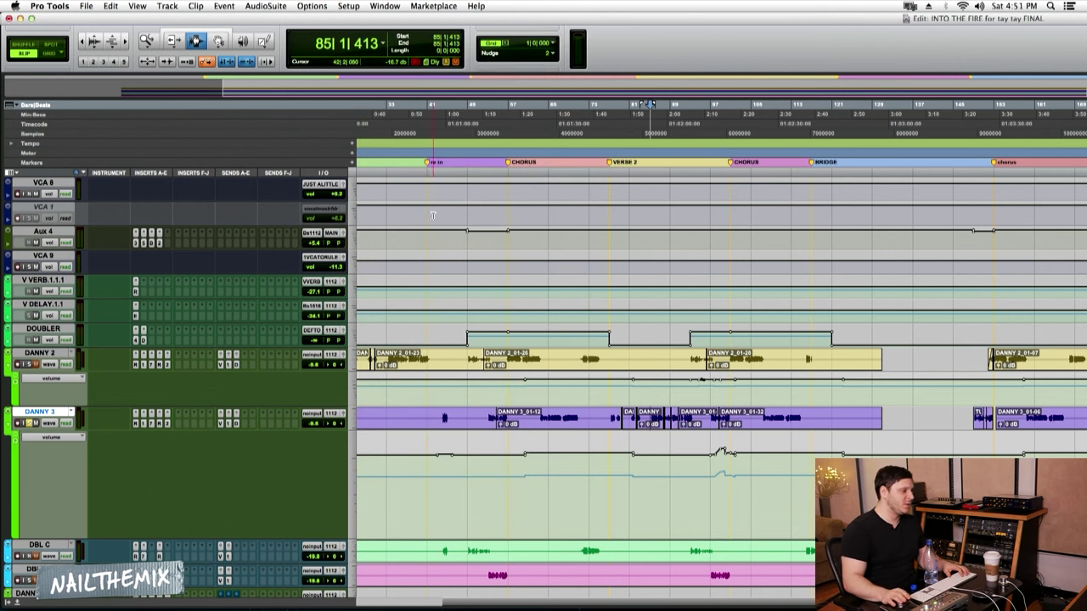
left_click(536, 428)
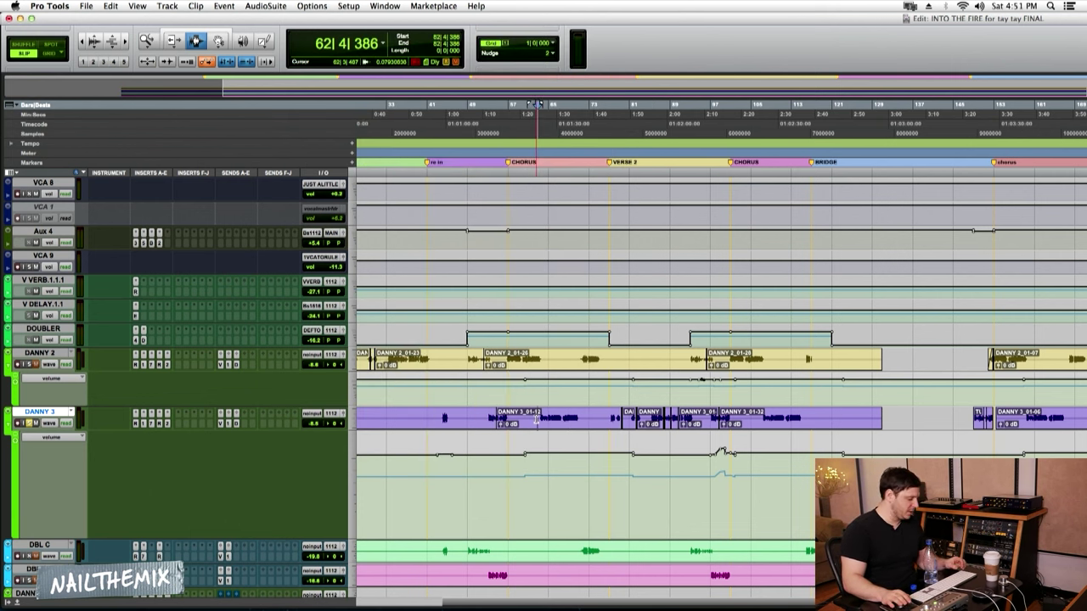
scroll(536, 425, "left", 5)
left_click(517, 399)
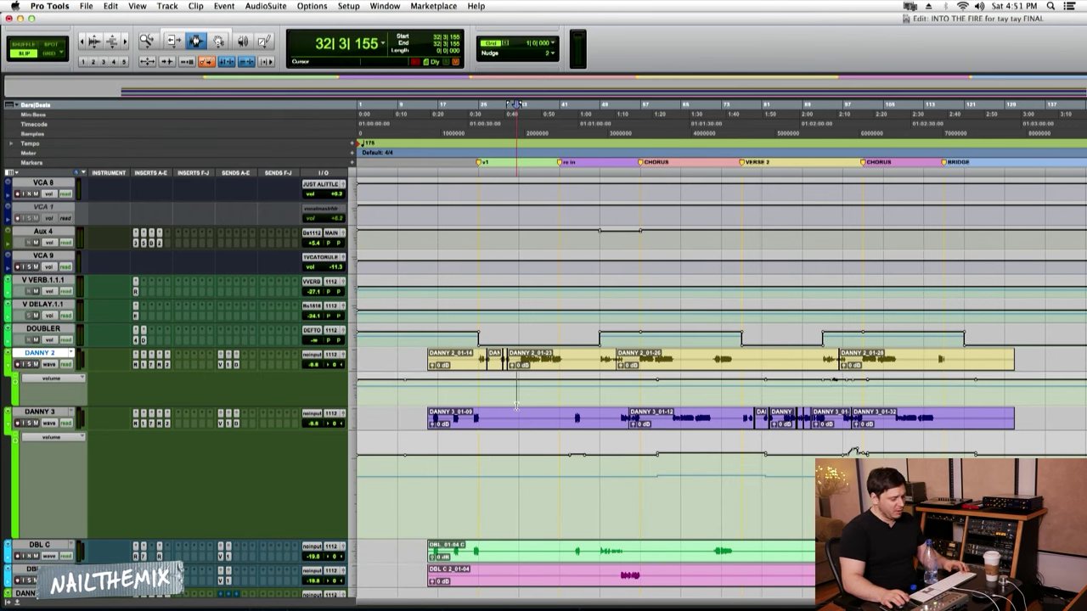
key("super+bracketleft")
key("super+bracketleft")
scroll(471, 373, "up", 1)
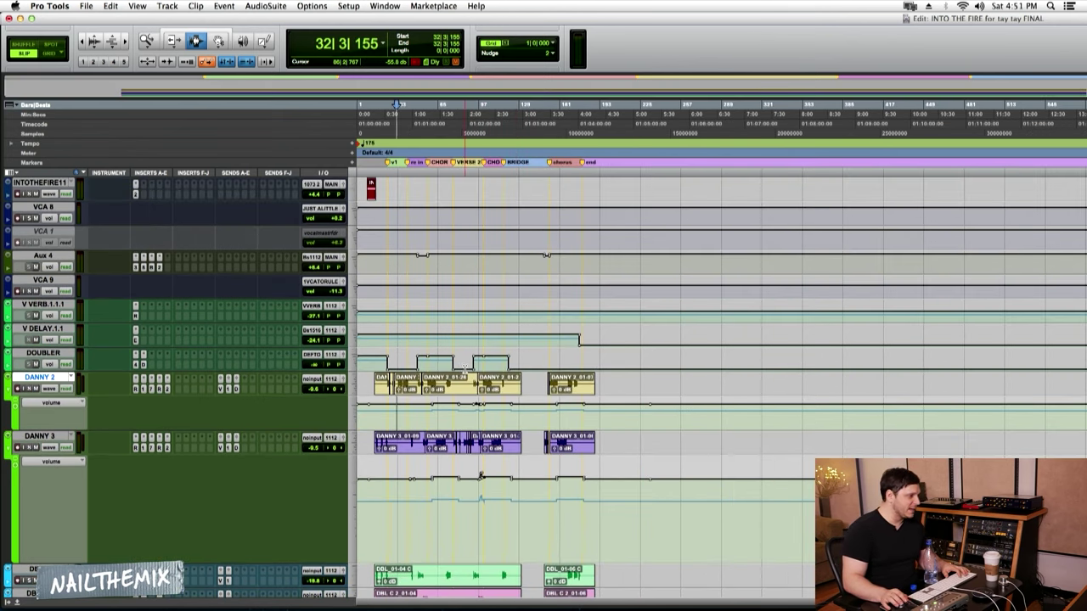
On Aux 4, briefly check the LA3A compressor, then open the API 550A EQ
left_click(403, 268)
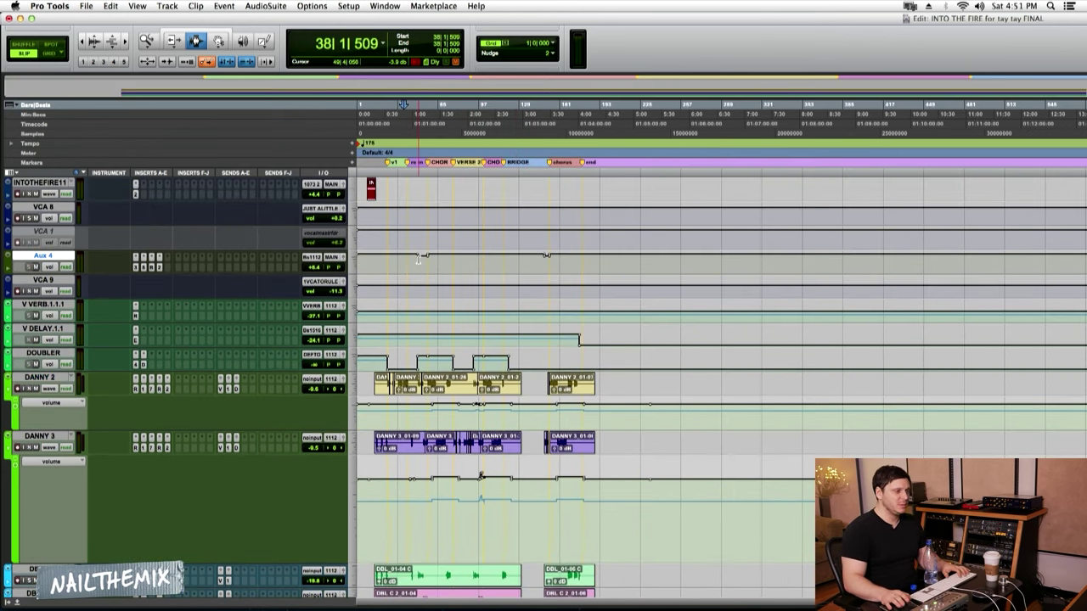
left_click_drag(409, 265, 580, 260)
left_click(580, 260)
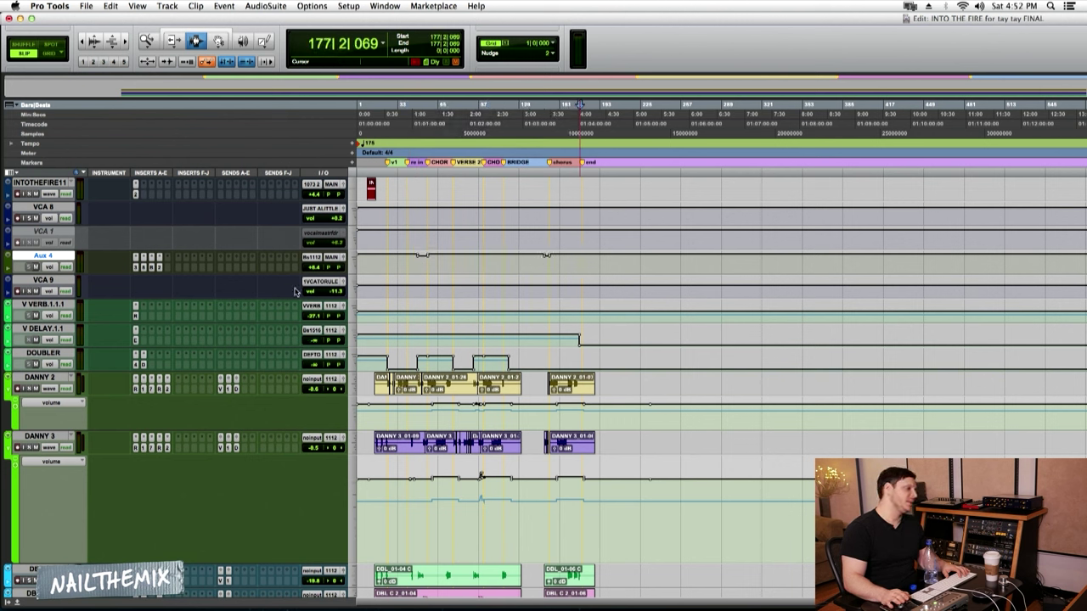
left_click(135, 268)
left_click(135, 267)
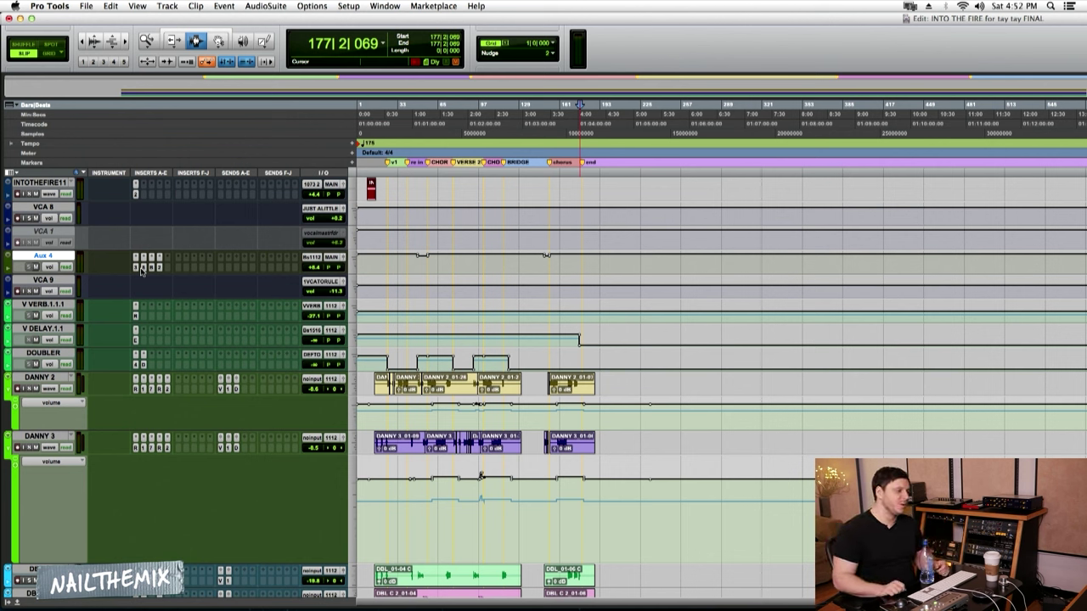
left_click(142, 269)
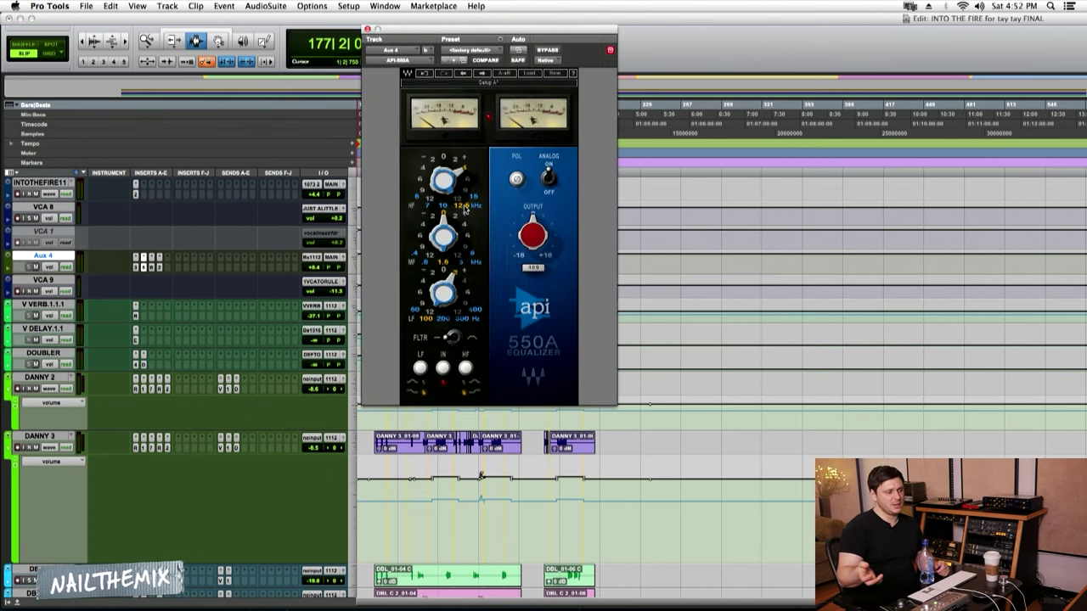
Move from Aux 4's Dangerous BAX EQ to Phoenix II and lower Process to 10.10
left_click(151, 267)
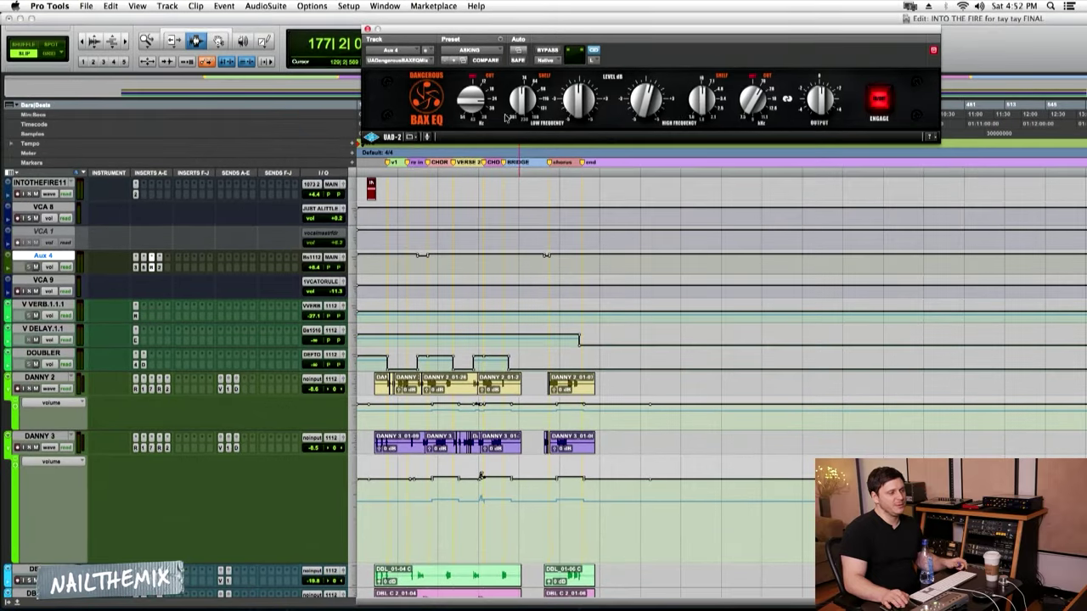
left_click(425, 50)
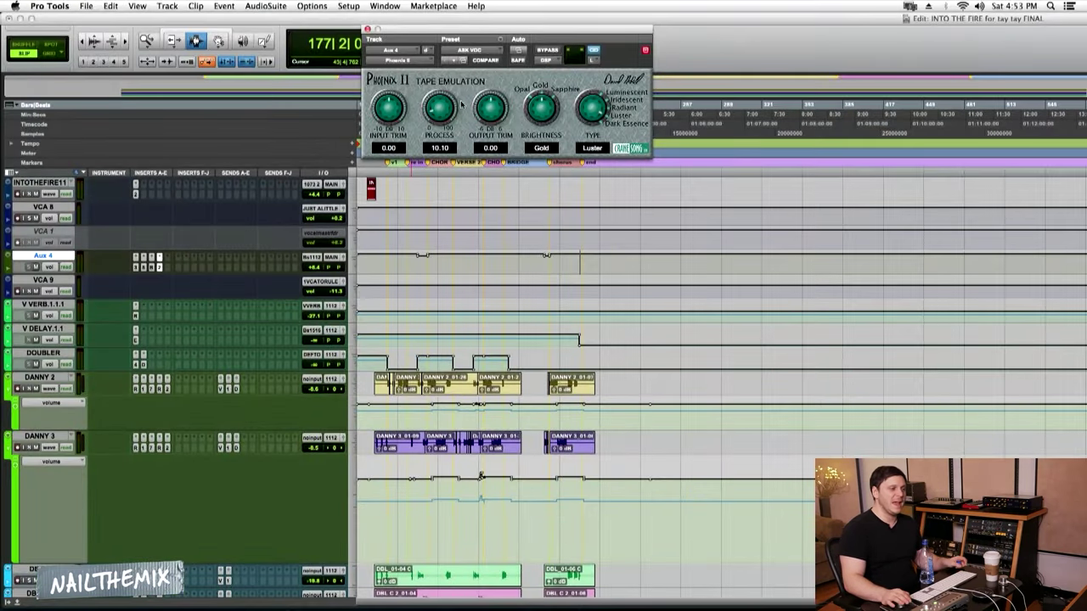
left_click_drag(448, 96, 450, 106)
Close Phoenix II and place the play position in Aux 4 near bar 6
left_click(367, 29)
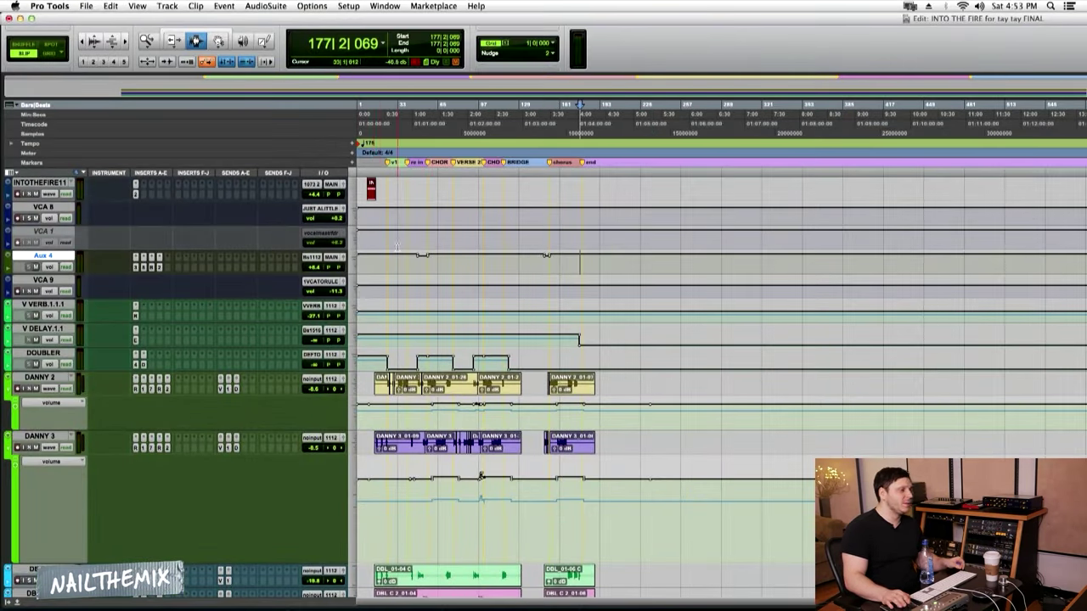
left_click(420, 259)
left_click(422, 262)
left_click(366, 265)
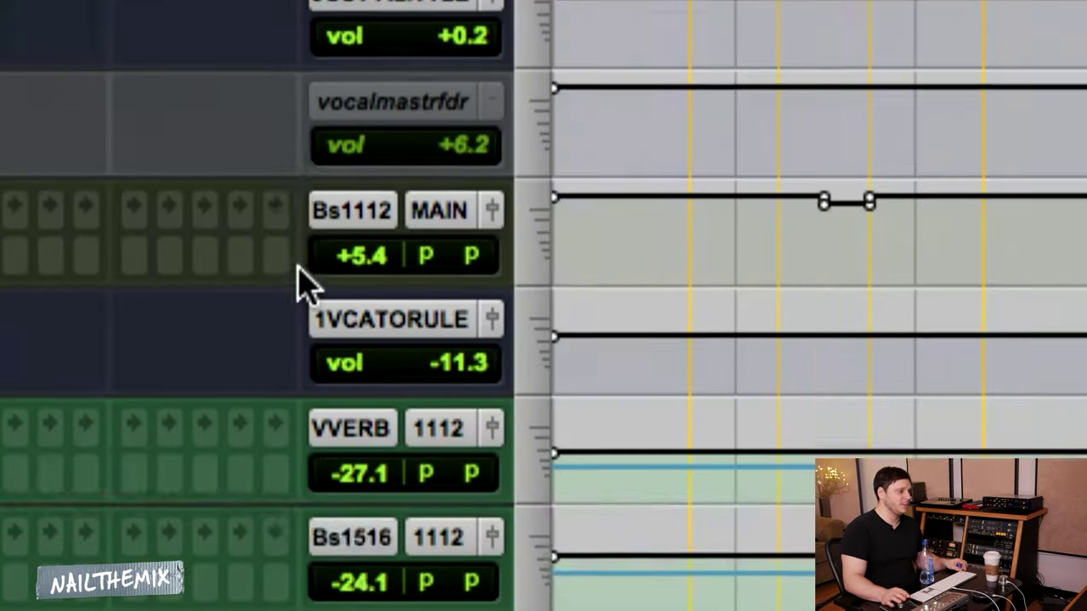